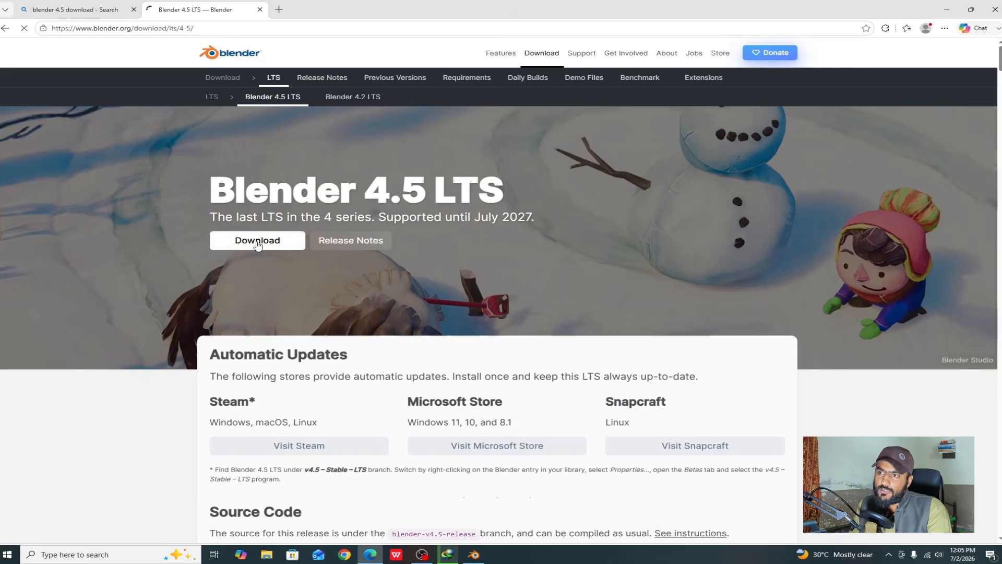
- Open the Blender 4.5 LTS version downloads, choose the Windows installer of 4.5.11 and close the browser
click(255, 241)
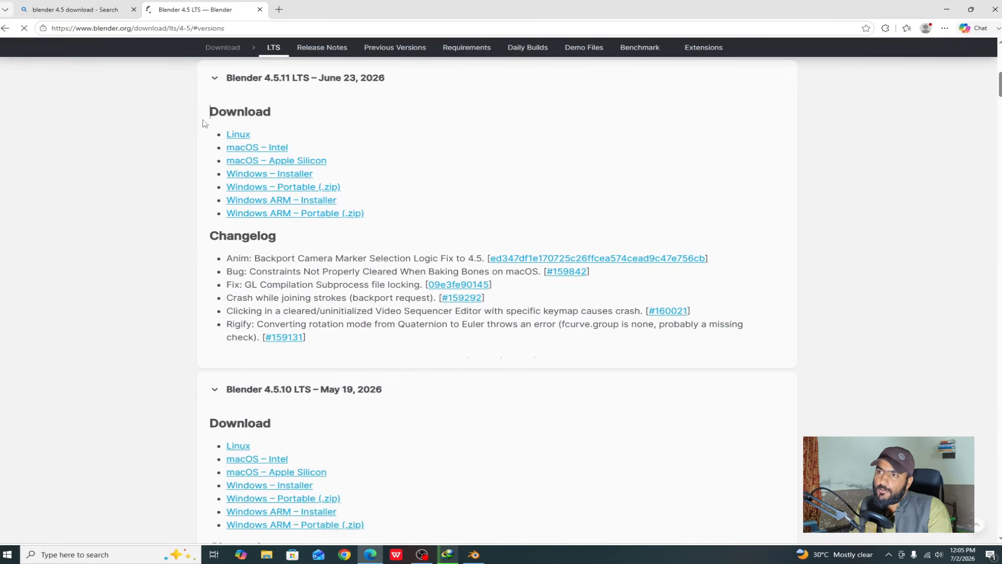
drag(205, 124, 223, 101)
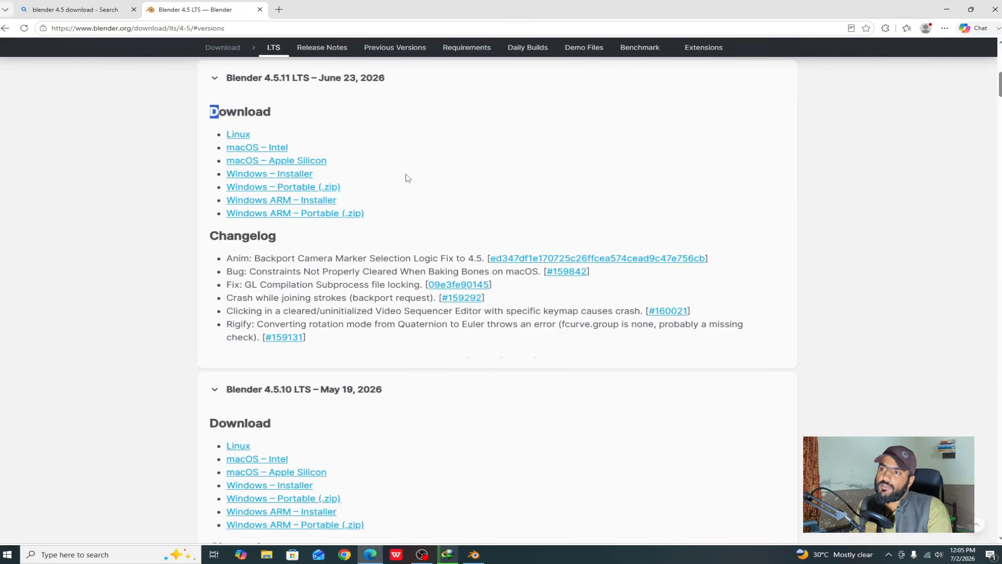
click(251, 179)
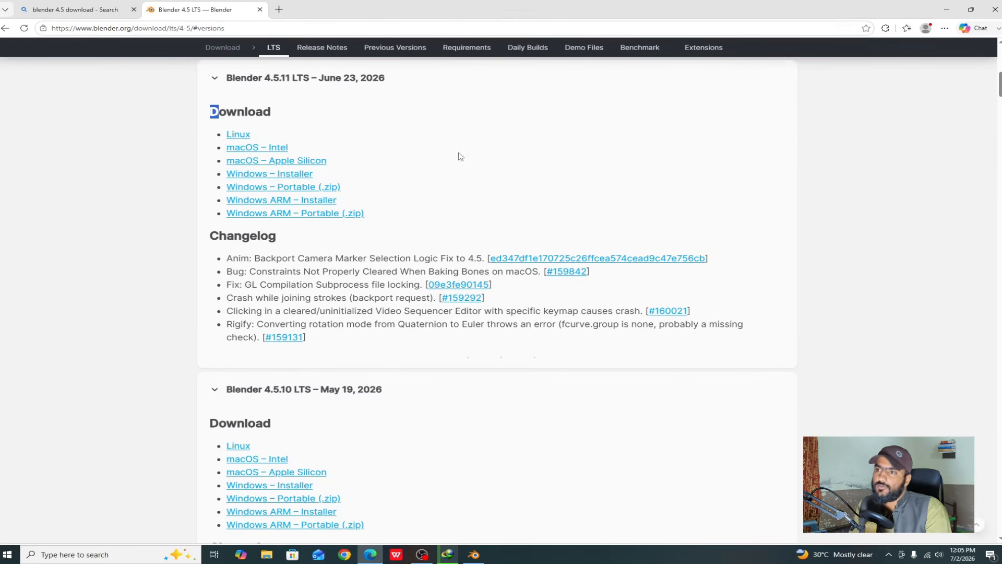
click(994, 9)
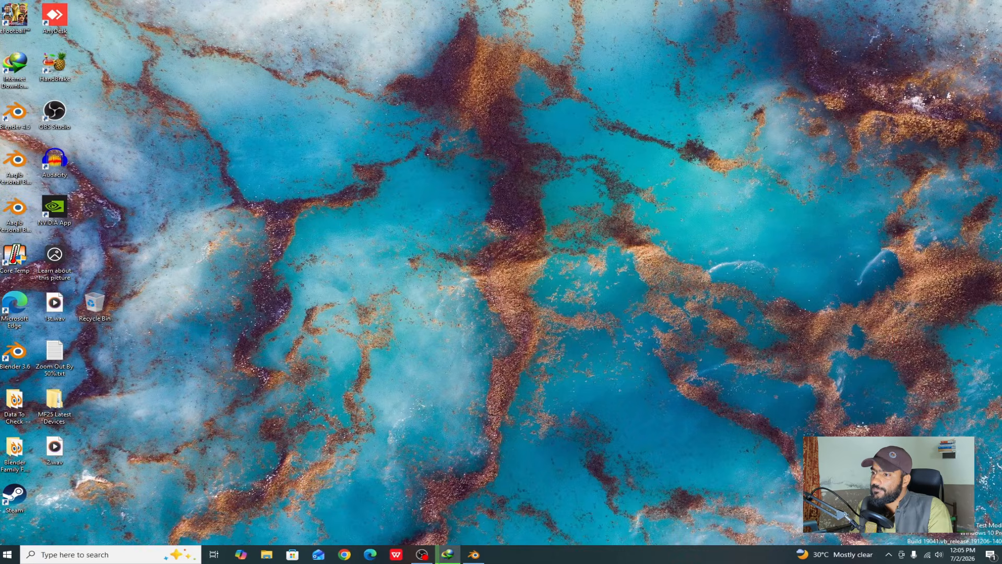
- Switch to the running Blender window and close the open night project
click(447, 554)
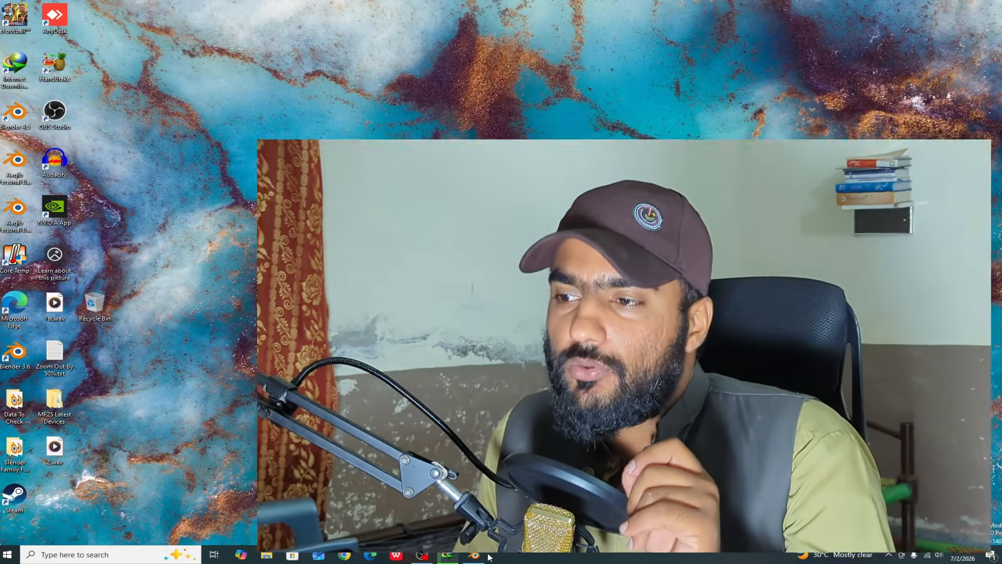
click(474, 555)
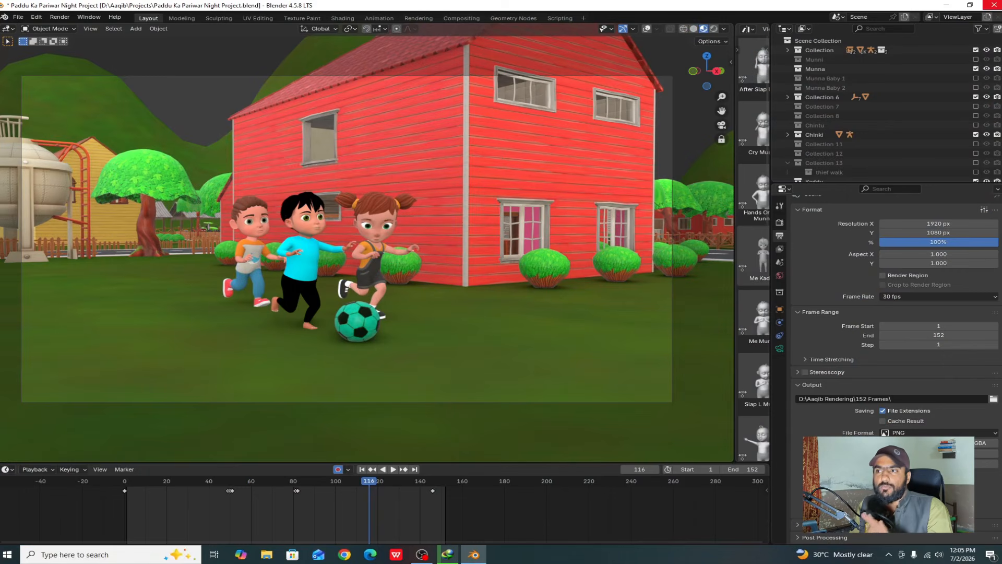
click(994, 5)
click(527, 296)
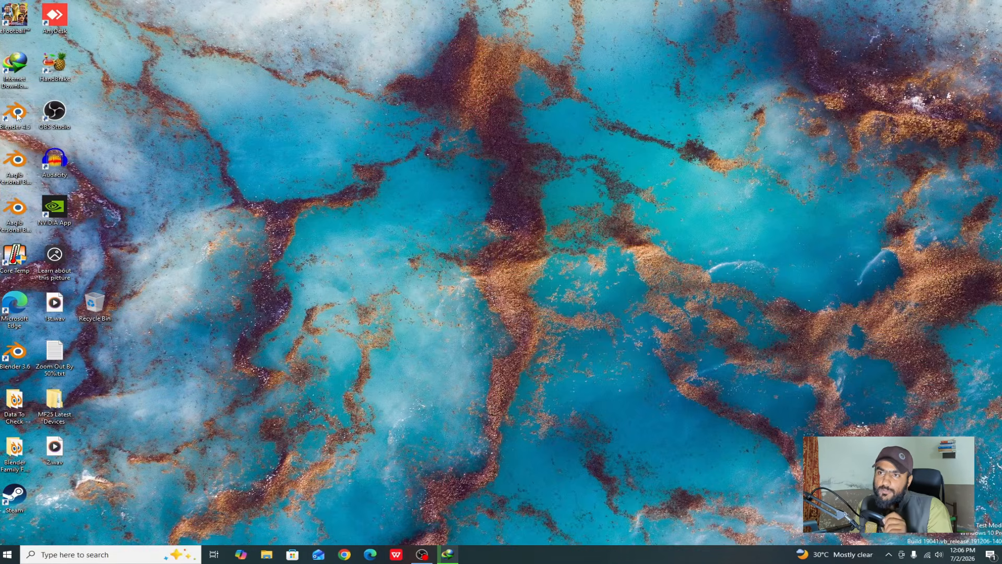
- Launch Blender 4.5 with its default scene, dismiss the splash screen and make the timeline area taller
double_click(16, 115)
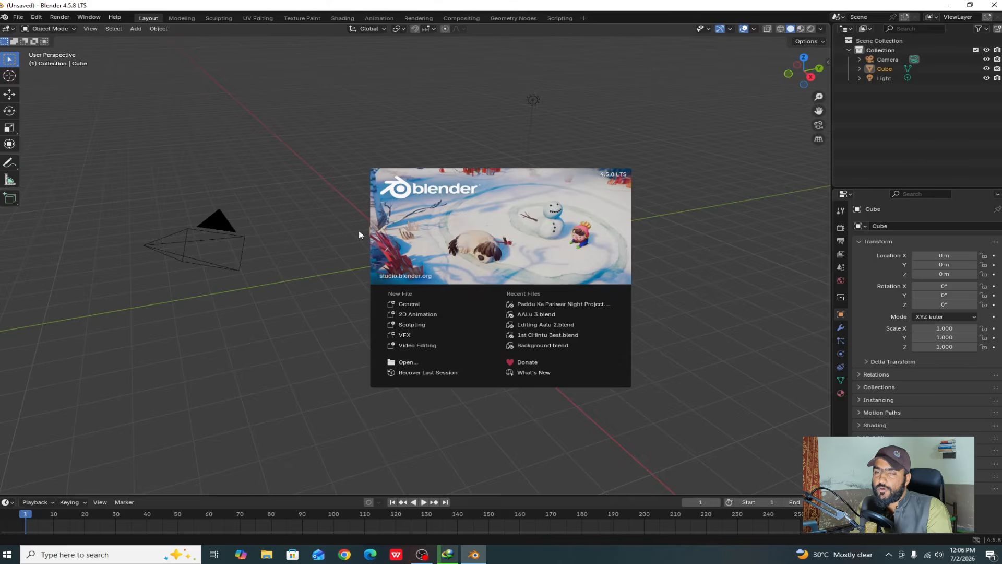
click(267, 172)
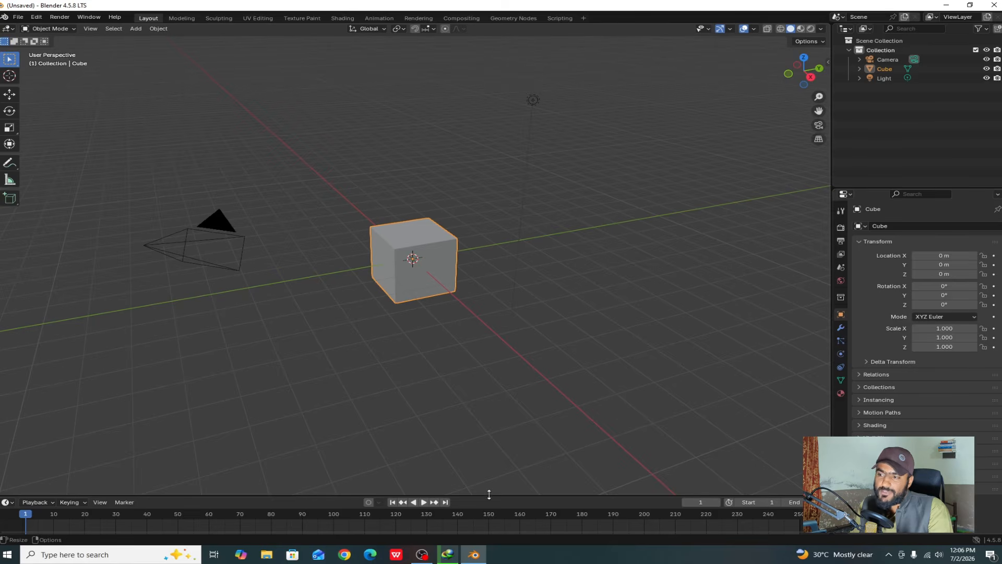
drag(489, 494, 489, 470)
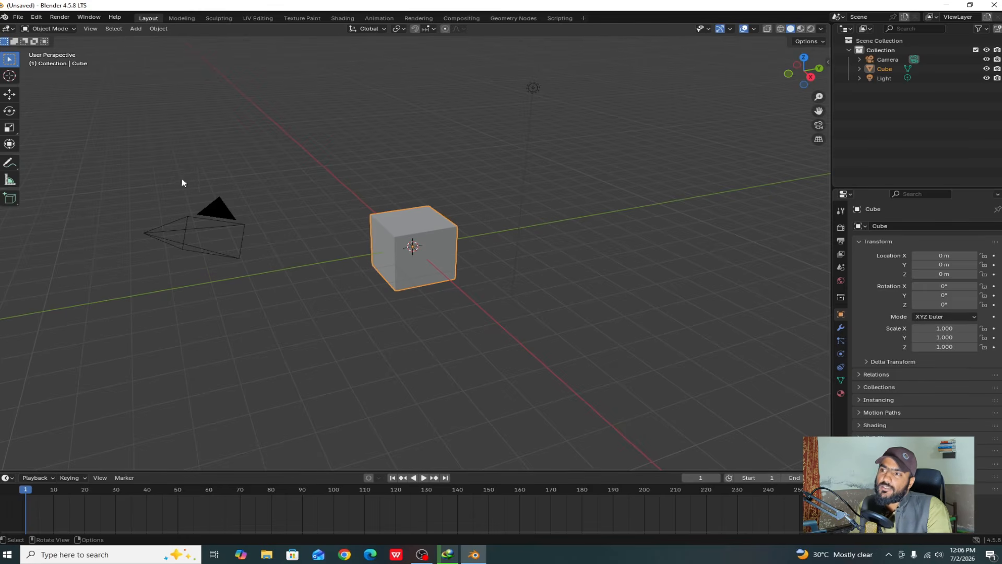
- Check the editor types of the 3D viewport and the Outliner, and deselect the cube
click(8, 29)
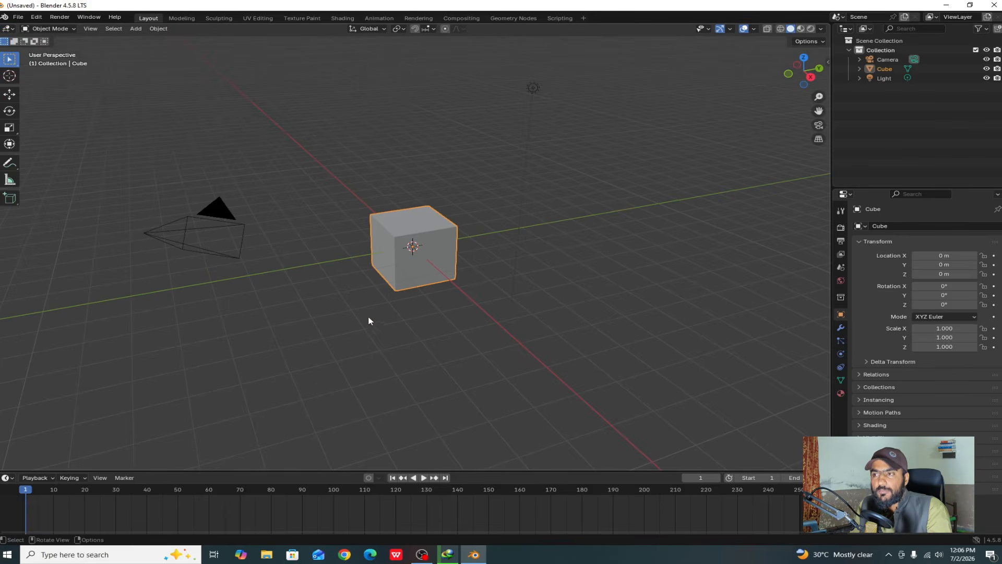
click(315, 282)
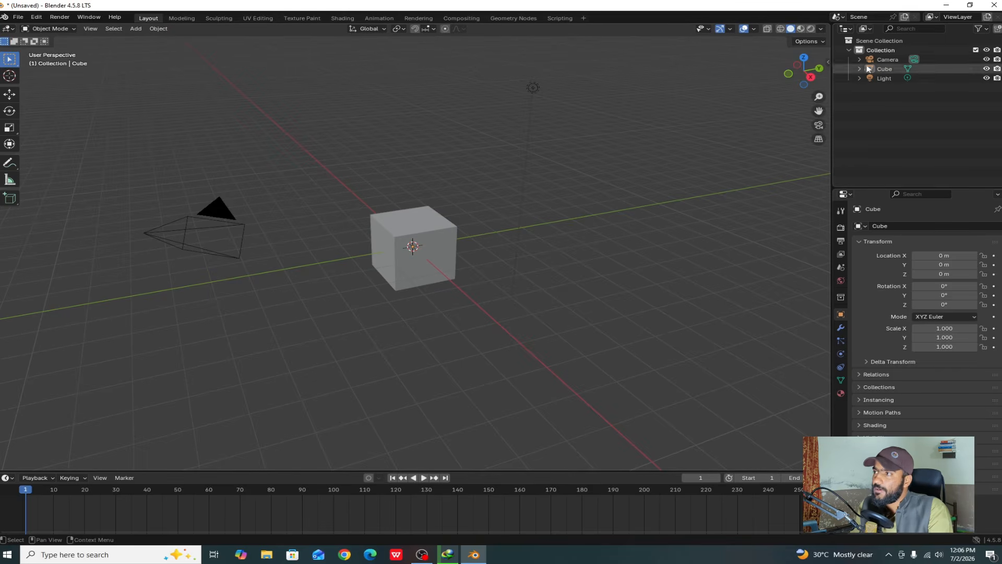
click(843, 30)
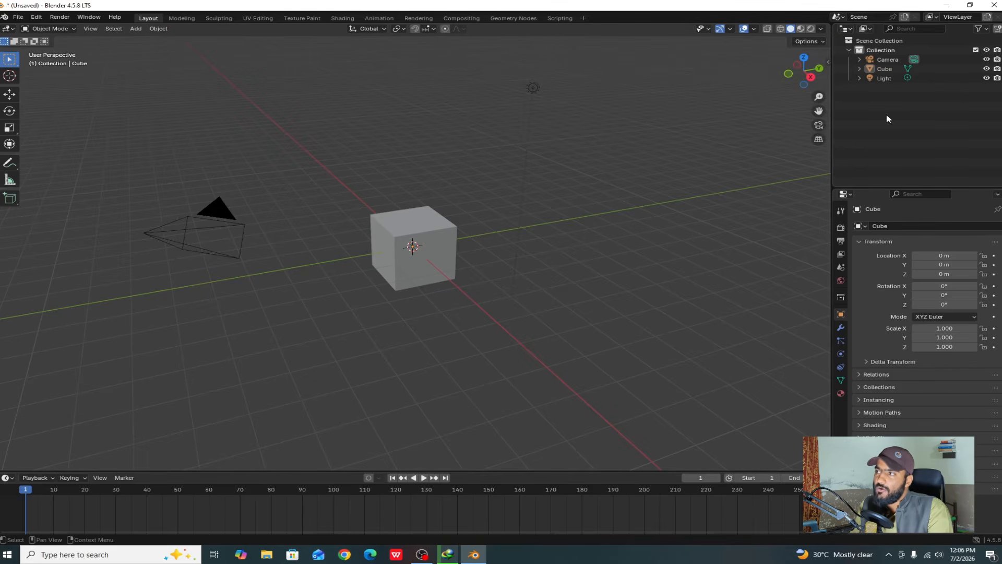
- Select all objects, then the light, cube and camera individually to compare them with their Outliner entries, and clear the selection
key(a)
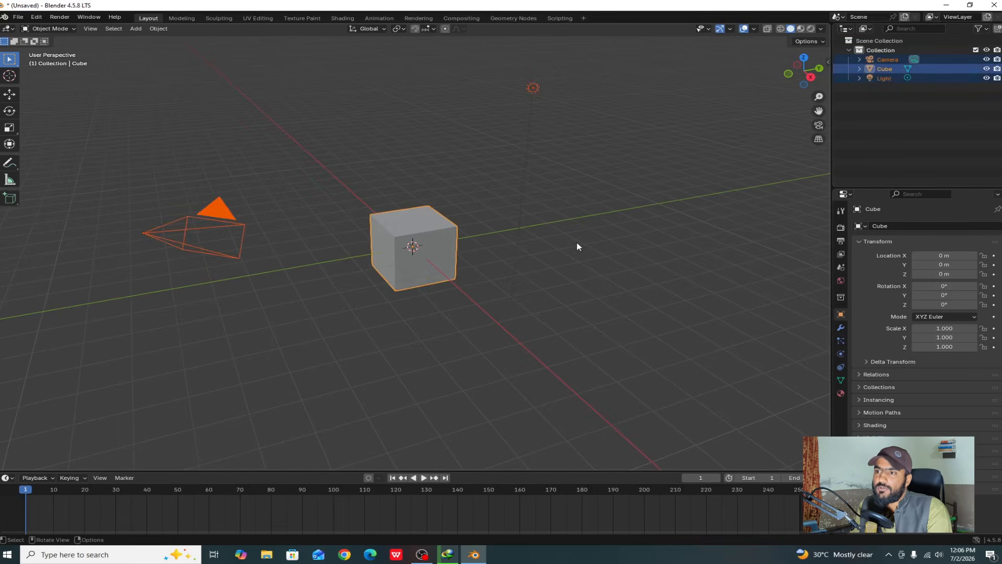
click(406, 228)
click(532, 85)
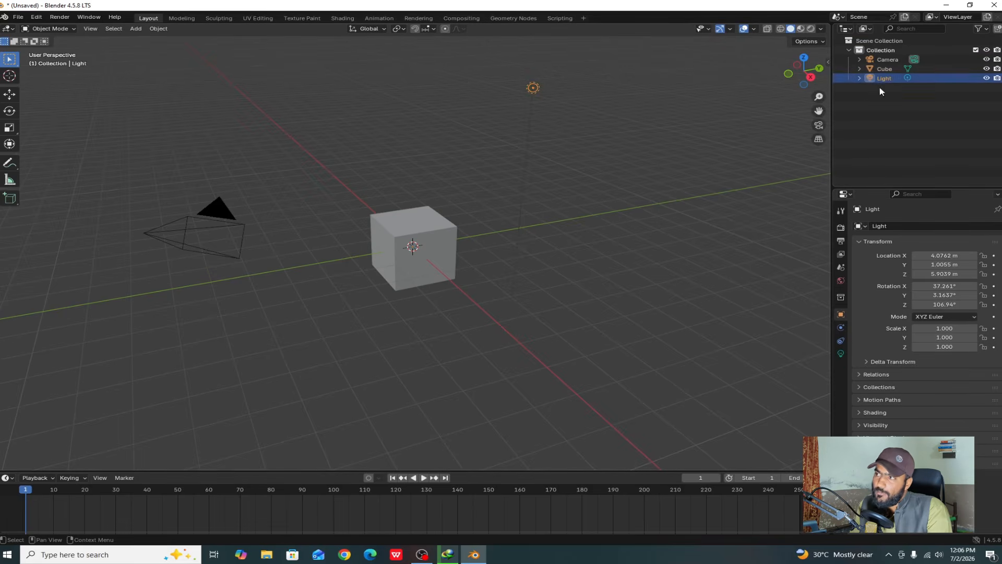
click(598, 175)
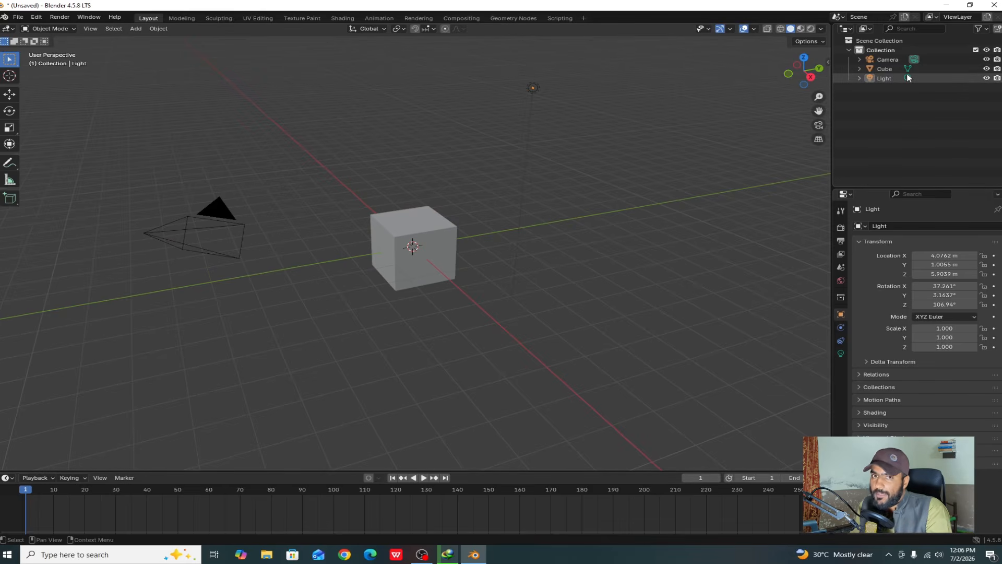
click(417, 239)
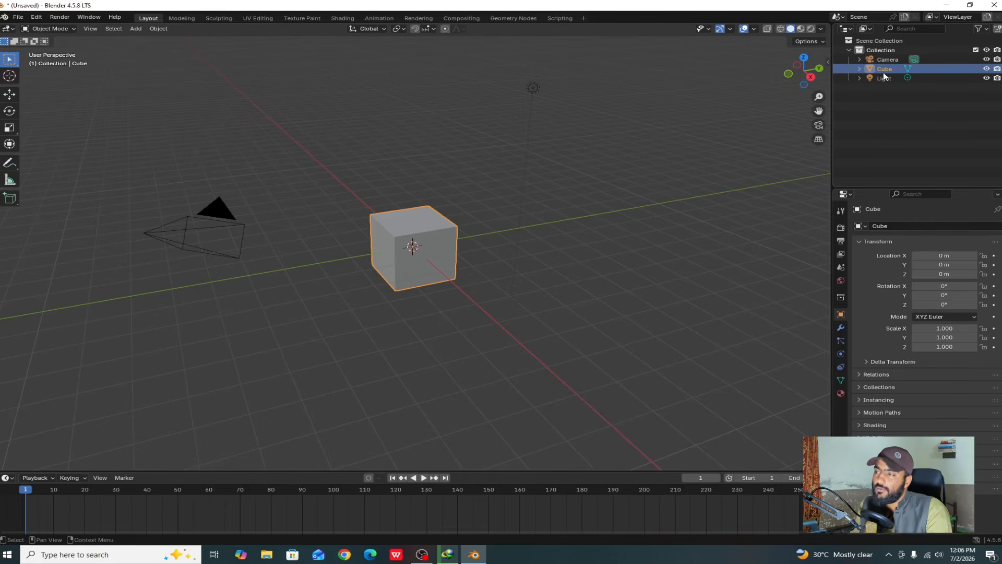
click(211, 216)
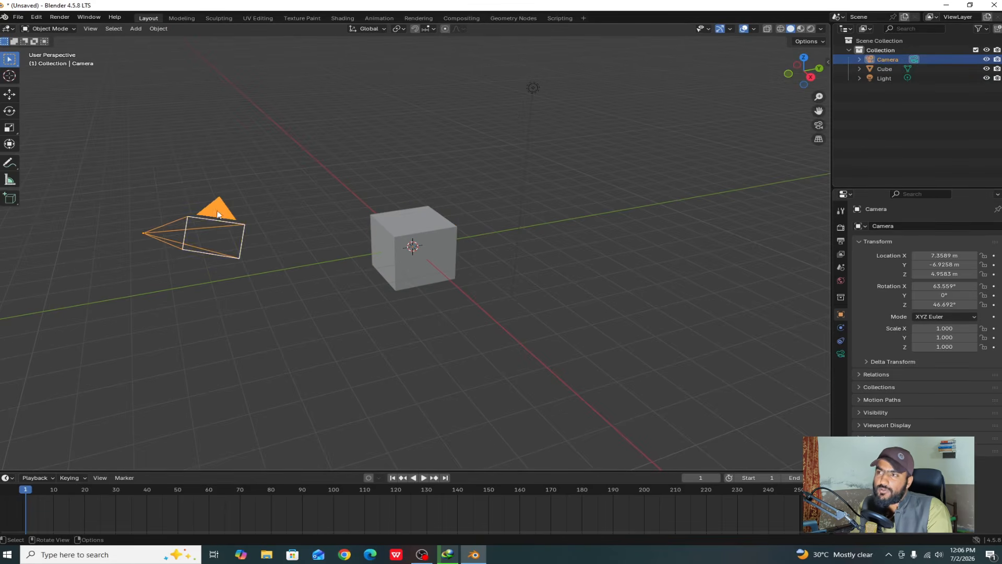
click(549, 205)
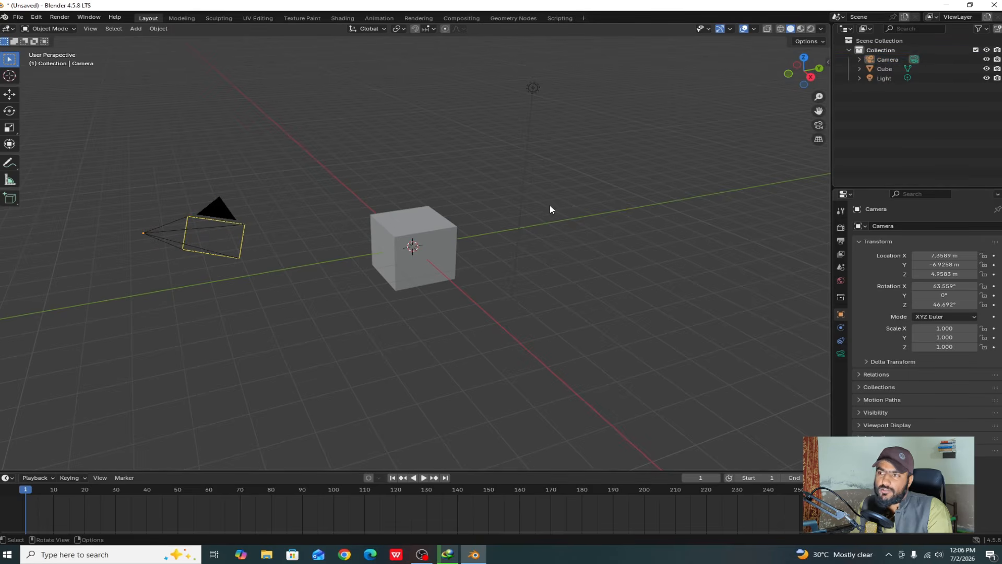
- Collapse the default Collection in the Outliner
click(847, 49)
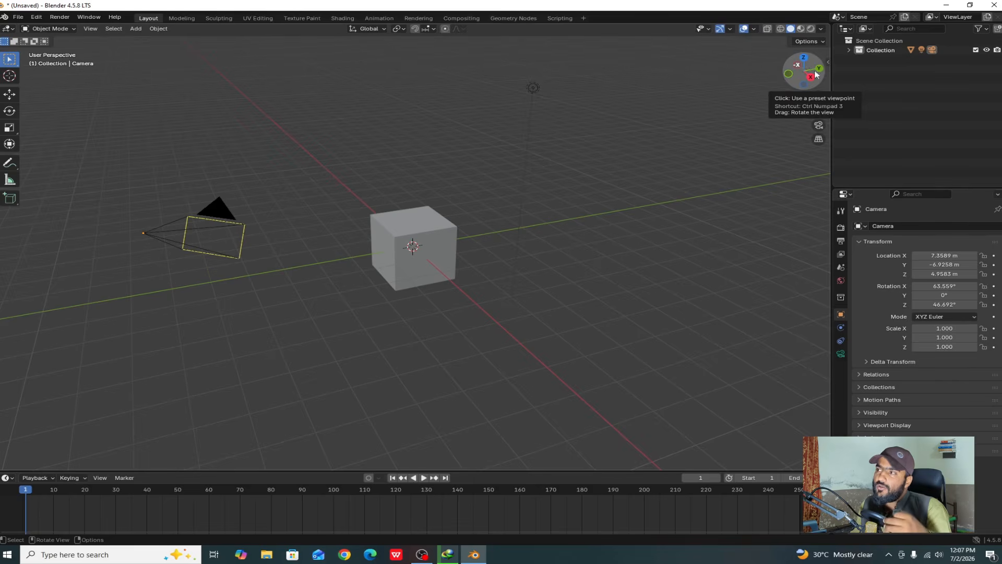
scroll(319, 320, down, 8)
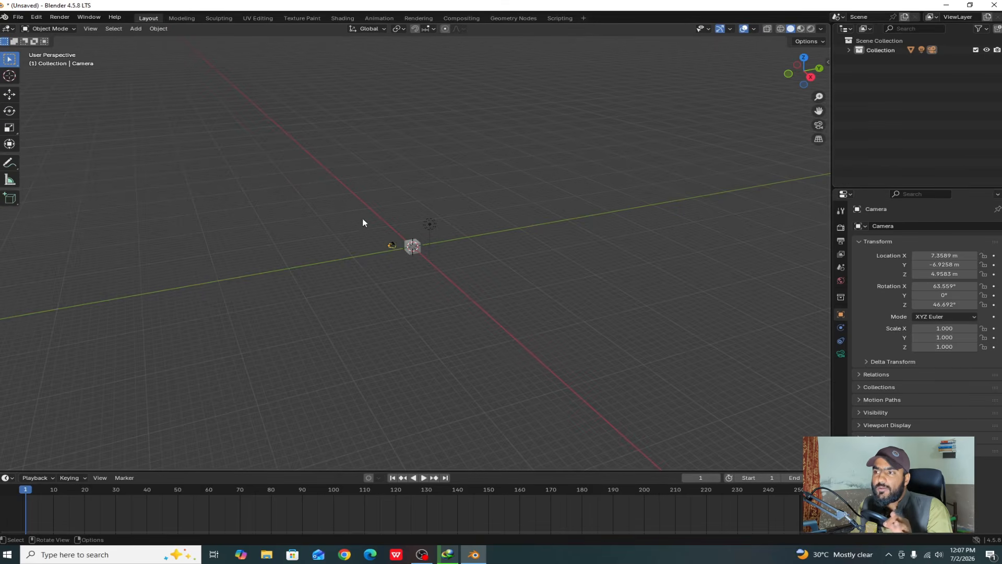
scroll(501, 324, up, 6)
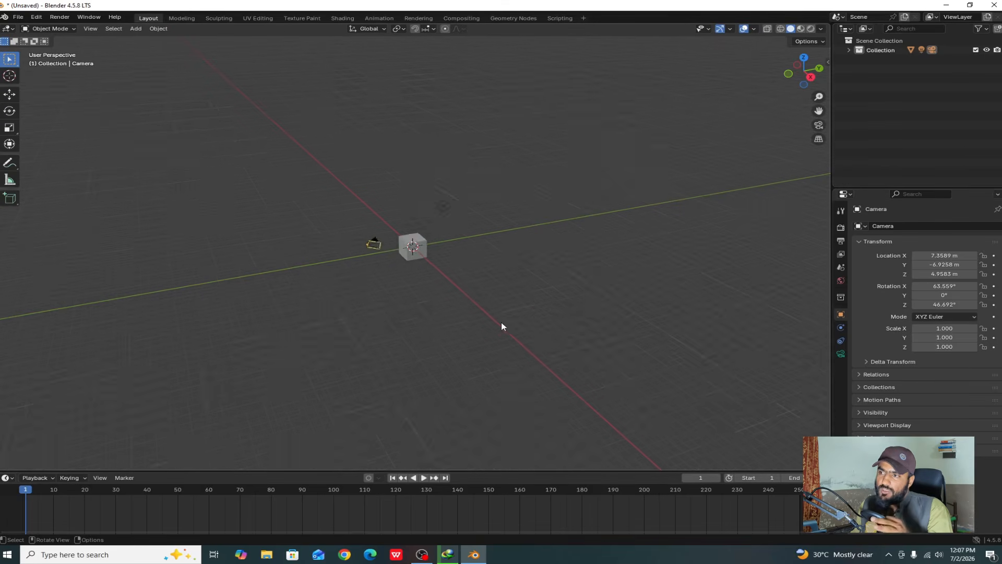
- Keep Properties as the editor type below the Outliner and display the scene's output settings
click(845, 193)
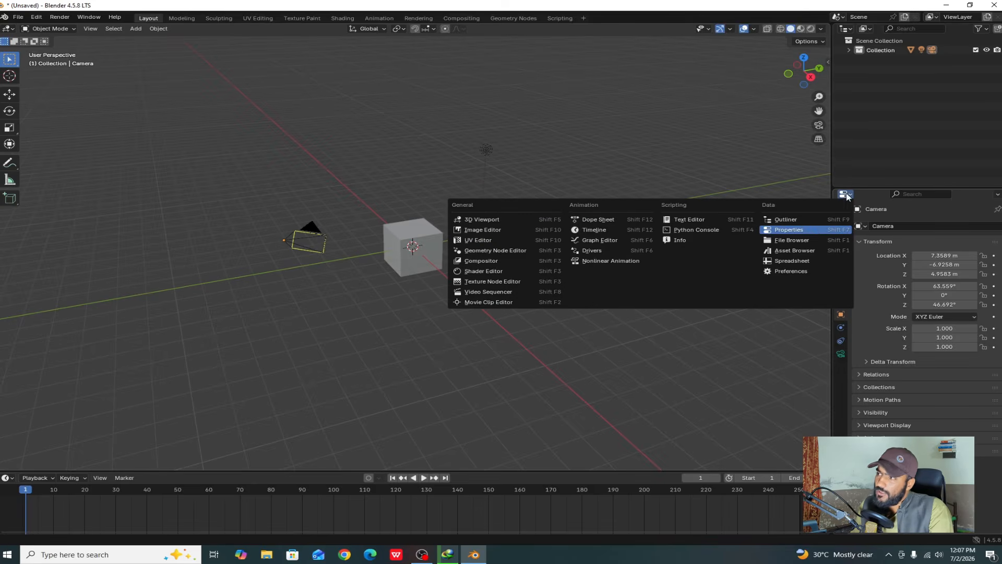
click(792, 231)
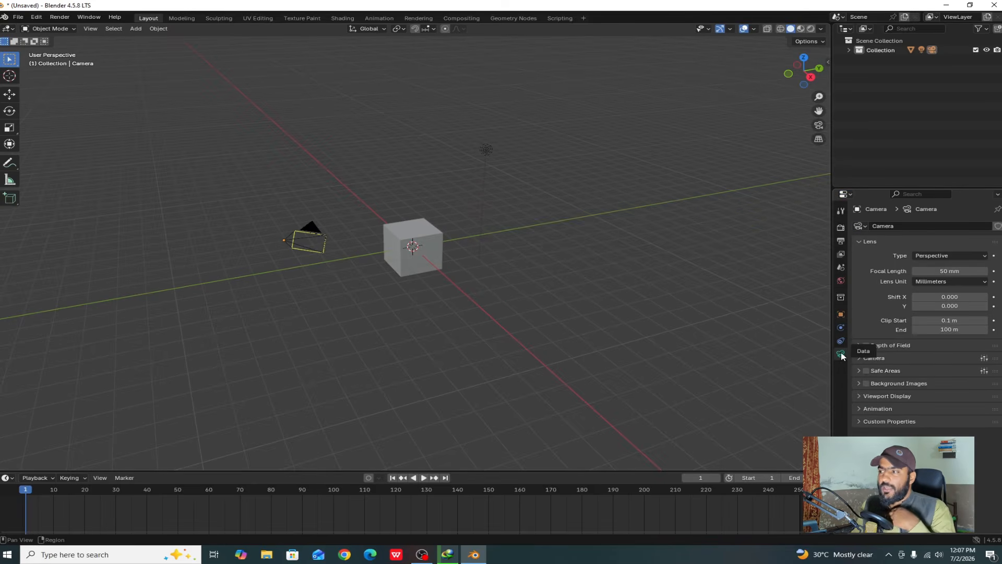
click(840, 330)
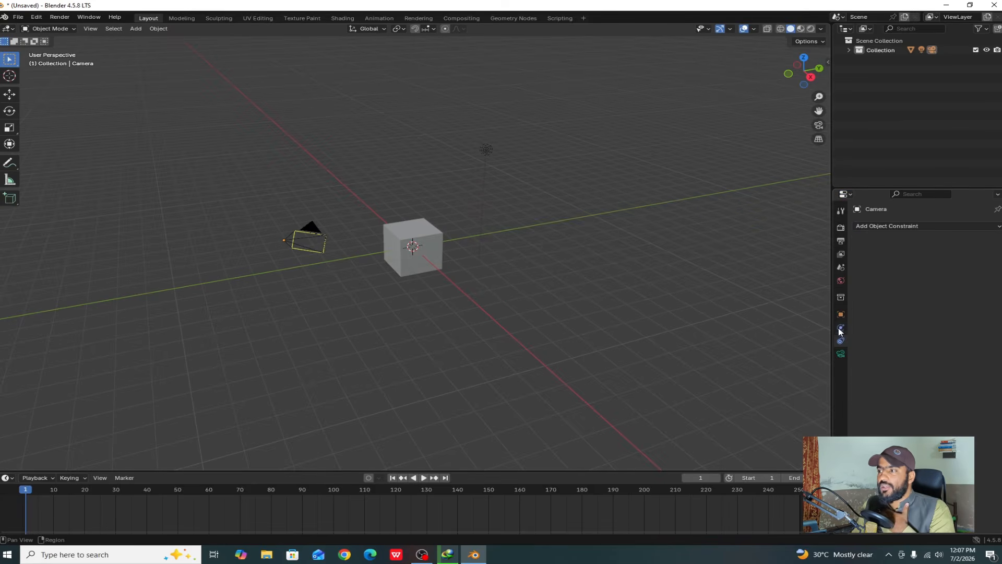
click(840, 241)
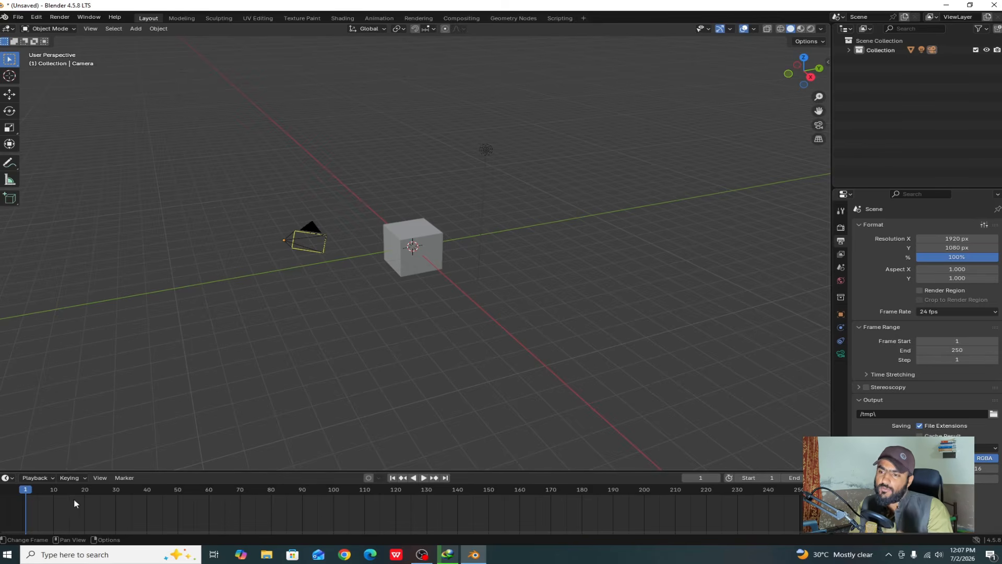
- Keep Timeline as the editor type of the area below the viewport and hide the status bar
click(5, 478)
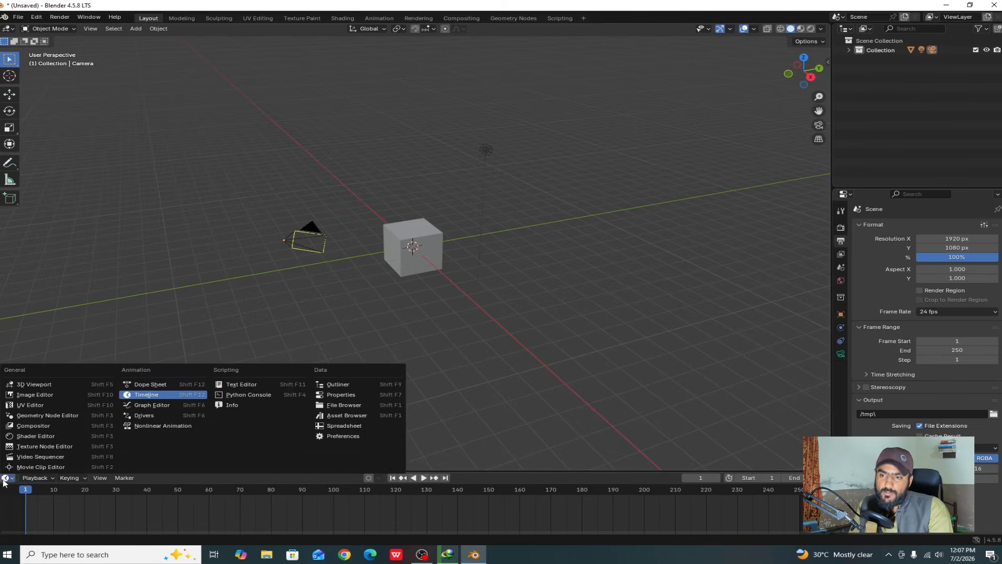
click(147, 395)
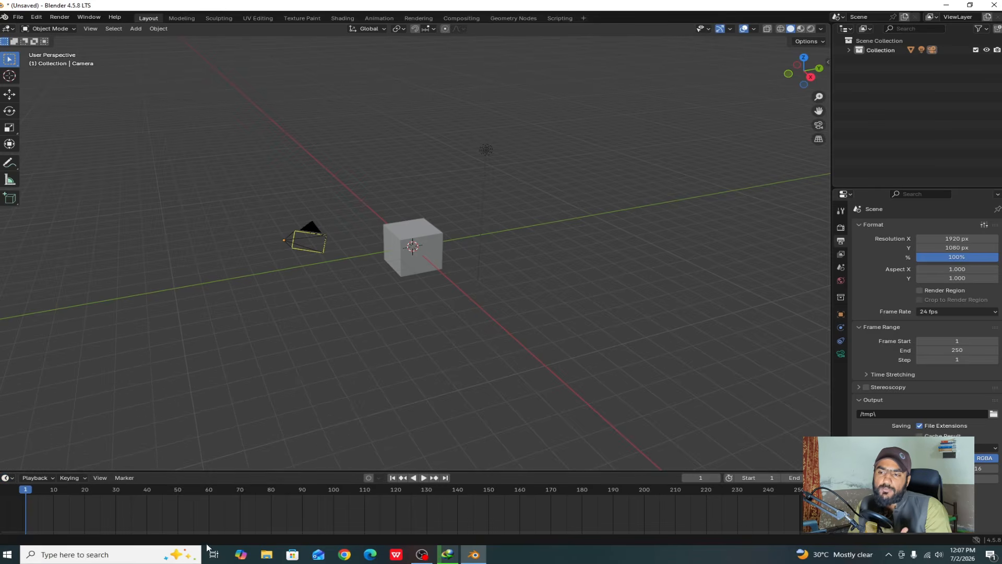
drag(208, 534, 209, 543)
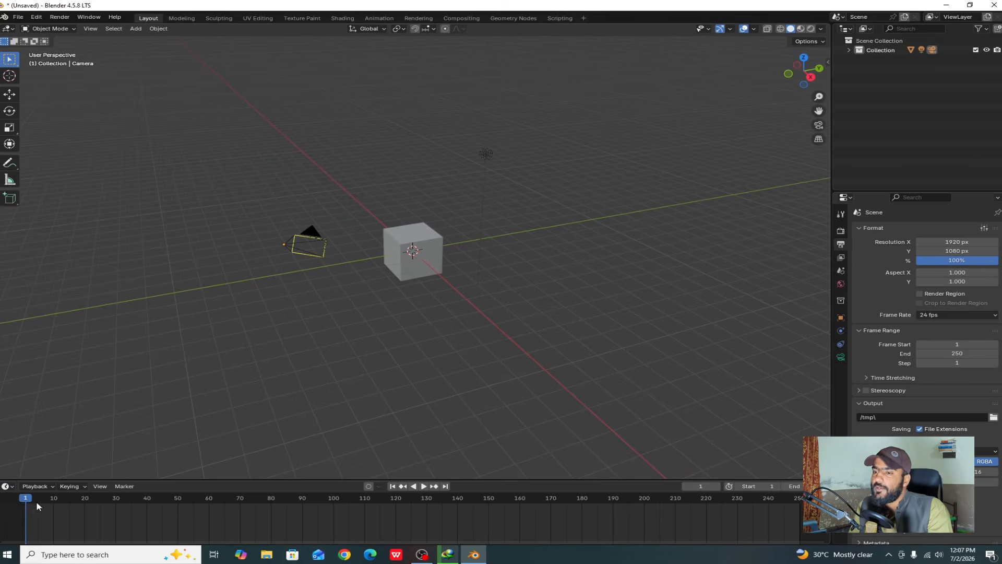
- Scrub the timeline playhead to frame 0, then to frame 29, and leave it at frame 15
drag(42, 497, 16, 519)
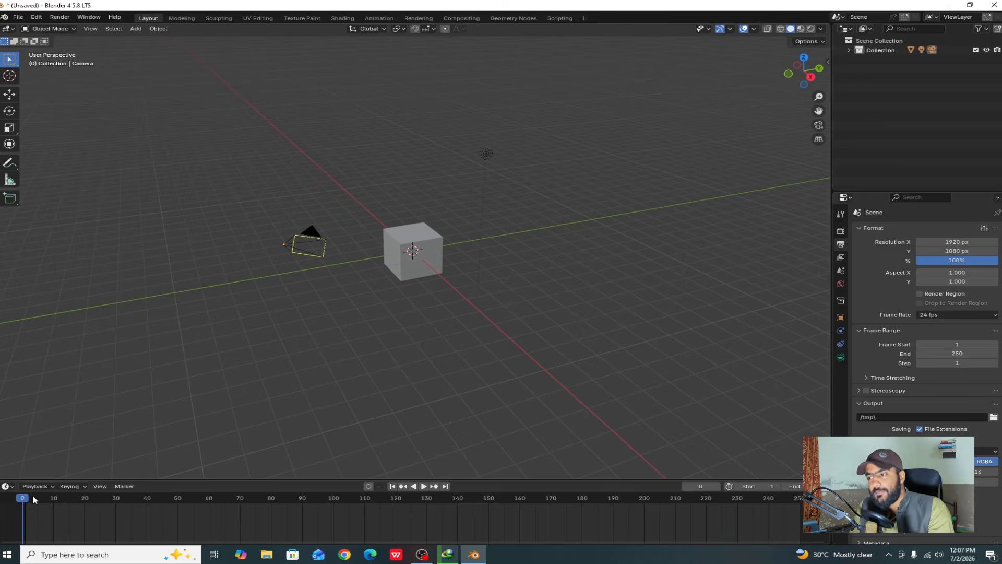
mouse_move(34, 499)
mouse_down()
mouse_move(114, 498)
mouse_move(24, 510)
mouse_up()
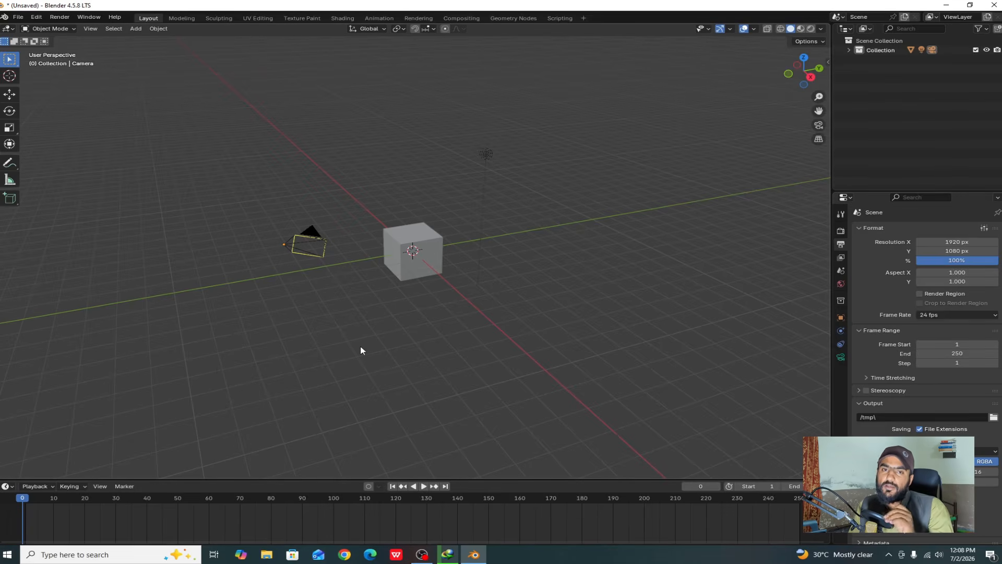
click(114, 500)
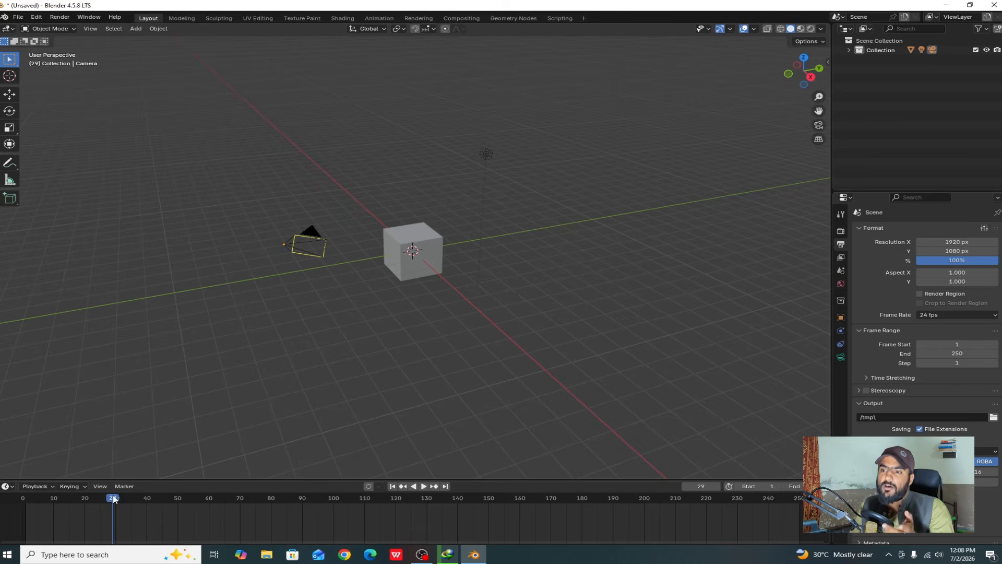
drag(117, 504, 72, 508)
- Select the default cube in the 3D viewport
scroll(403, 305, down, 1)
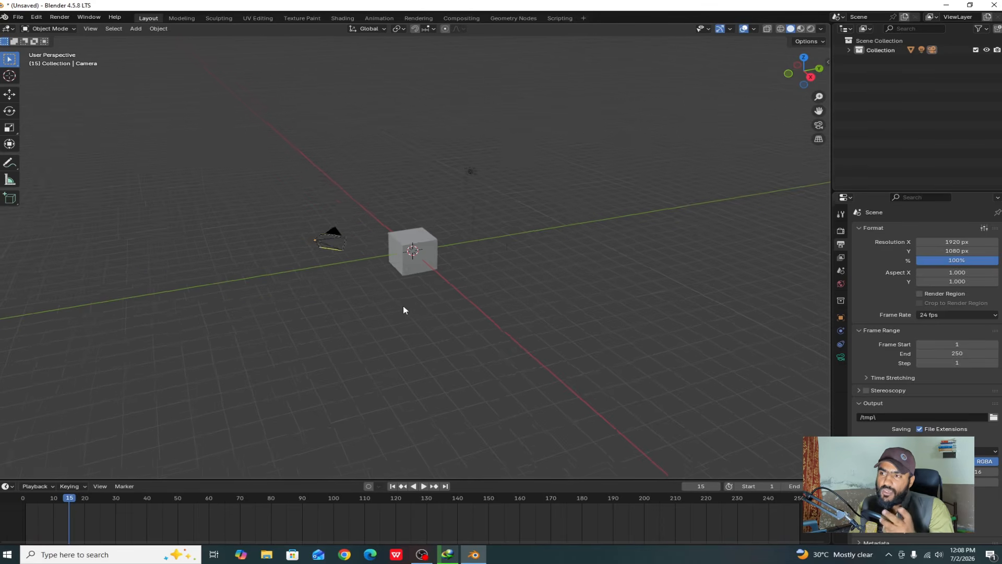
middle_drag(403, 305, 399, 301)
scroll(399, 300, up, 3)
scroll(398, 298, down, 2)
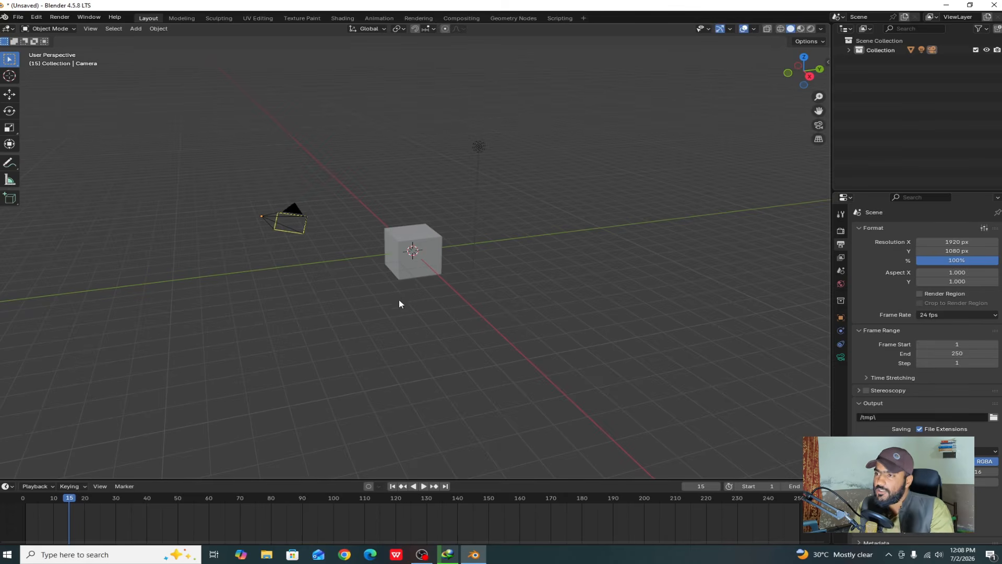
scroll(394, 256, up, 3)
click(414, 245)
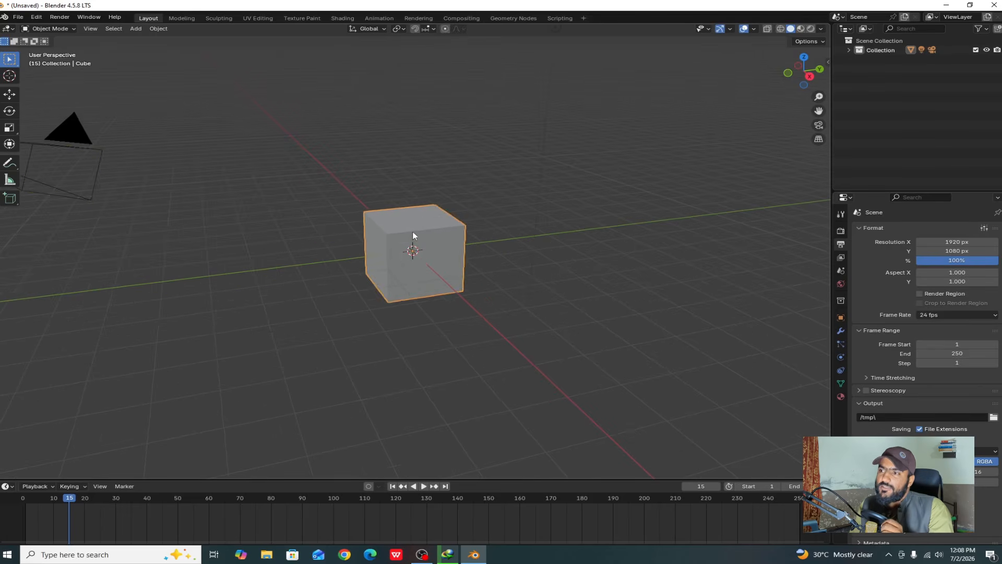
- Play the timeline from near its start, stop it at frame 39 and insert a keyframe for the cube there
scroll(425, 264, down, 3)
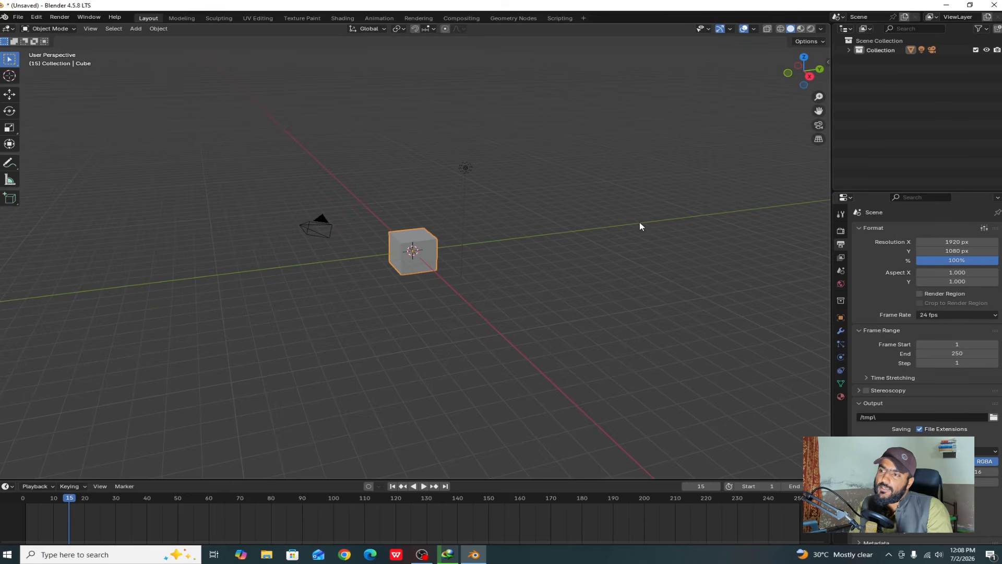
click(30, 500)
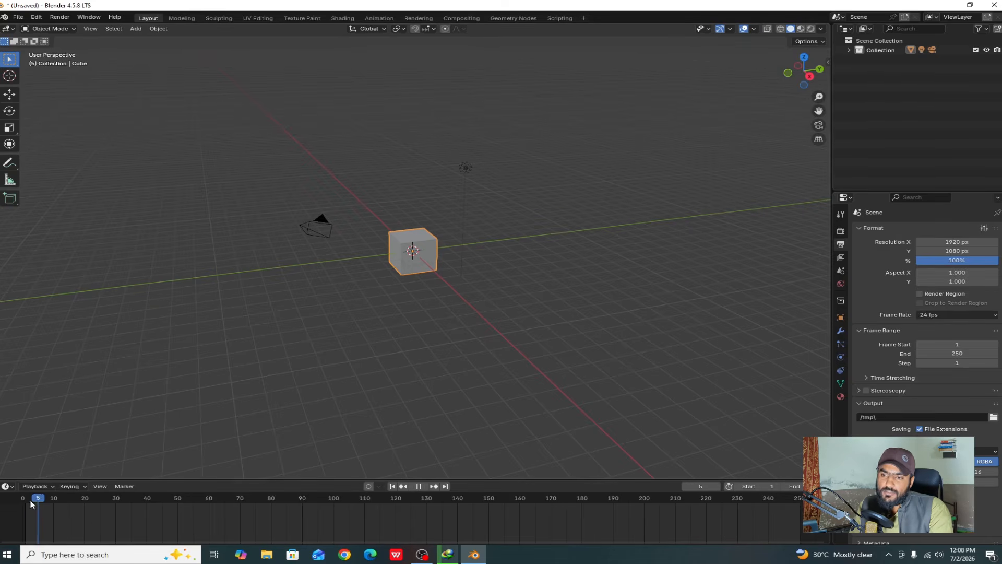
key(space)
drag(149, 510, 22, 505)
key(space)
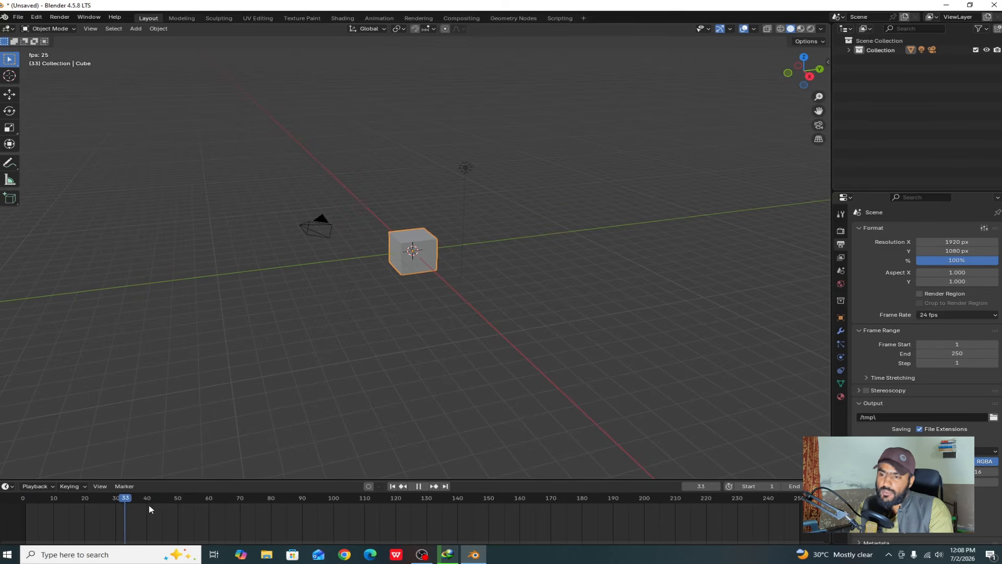
key(space)
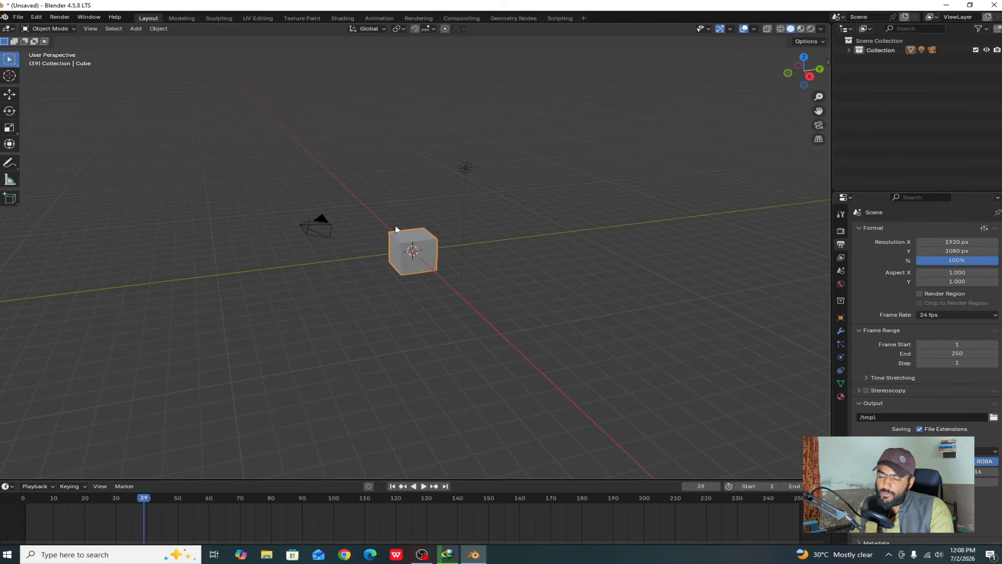
key(i)
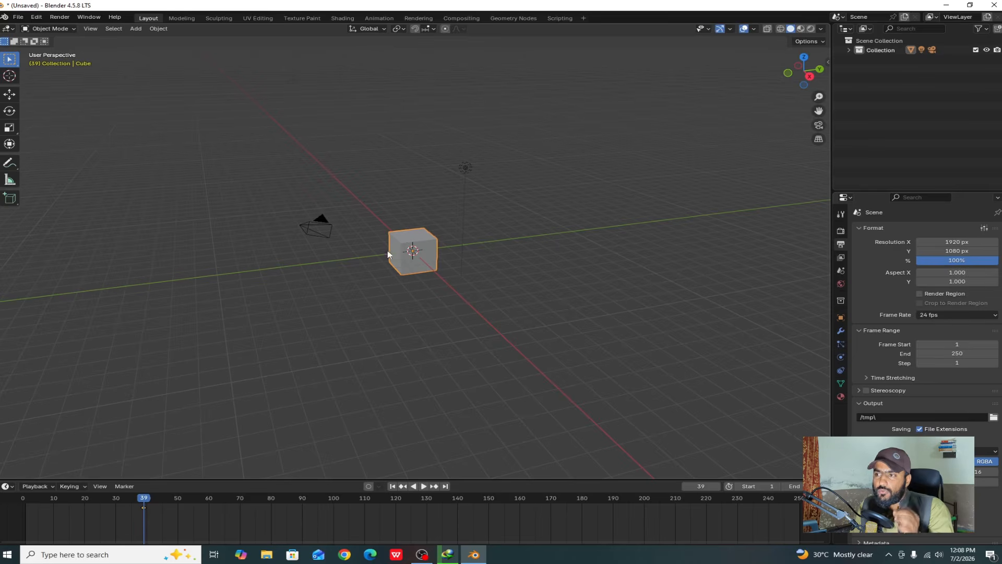
- At frame 70, move the cube away from the origin in the positive Y direction and insert a keyframe
scroll(129, 526, up, 2)
scroll(129, 522, up, 2)
middle_drag(140, 522, 459, 519)
scroll(369, 522, up, 5)
mouse_move(295, 501)
mouse_down()
mouse_move(273, 499)
mouse_move(300, 499)
mouse_up()
scroll(328, 518, down, 3)
scroll(329, 518, down, 3)
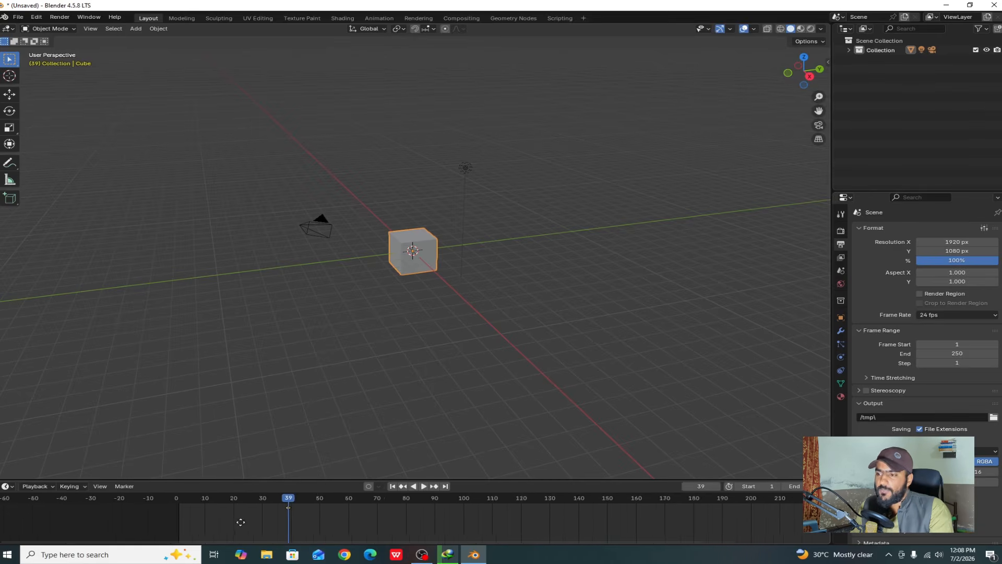
click(285, 501)
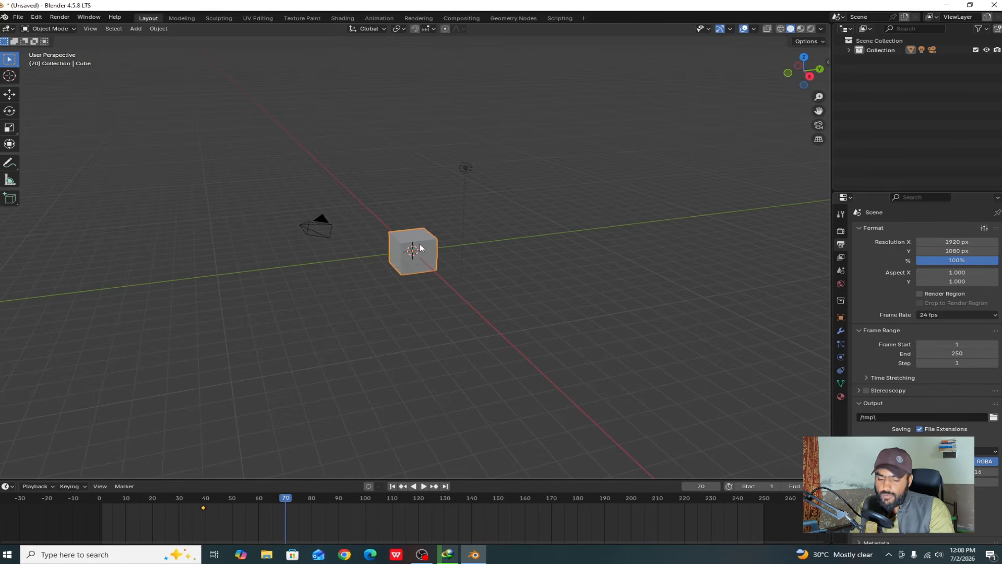
key(g)
key(x)
key(y)
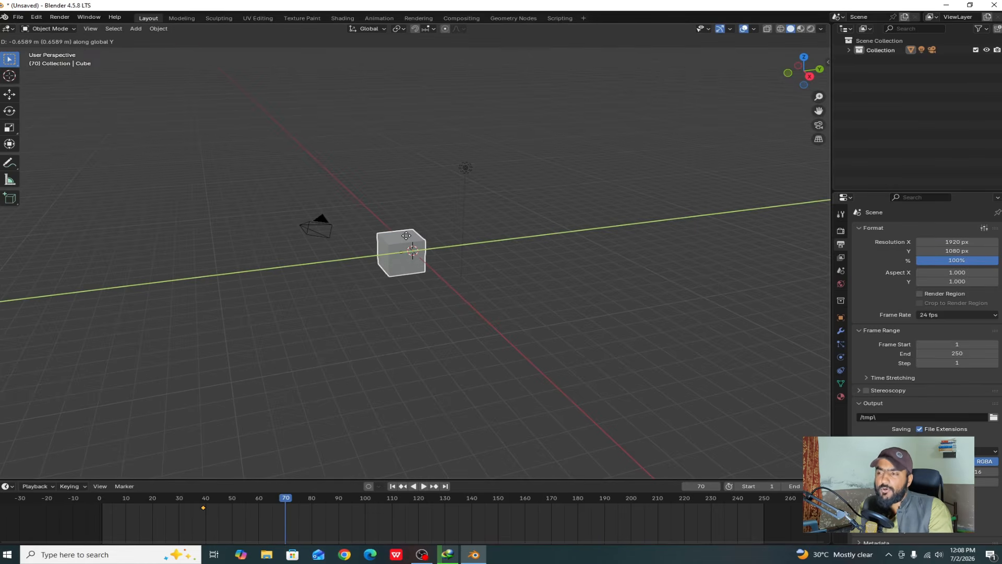
click(615, 239)
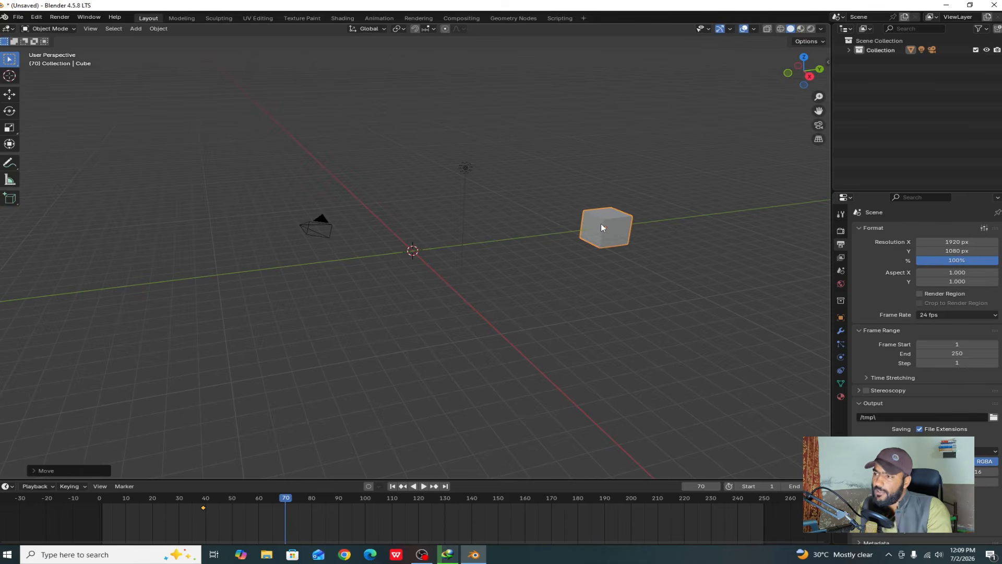
key(i)
- Play back the cube's movement between the keyframes at frames 39 and 70, stopping at frame 83
click(204, 503)
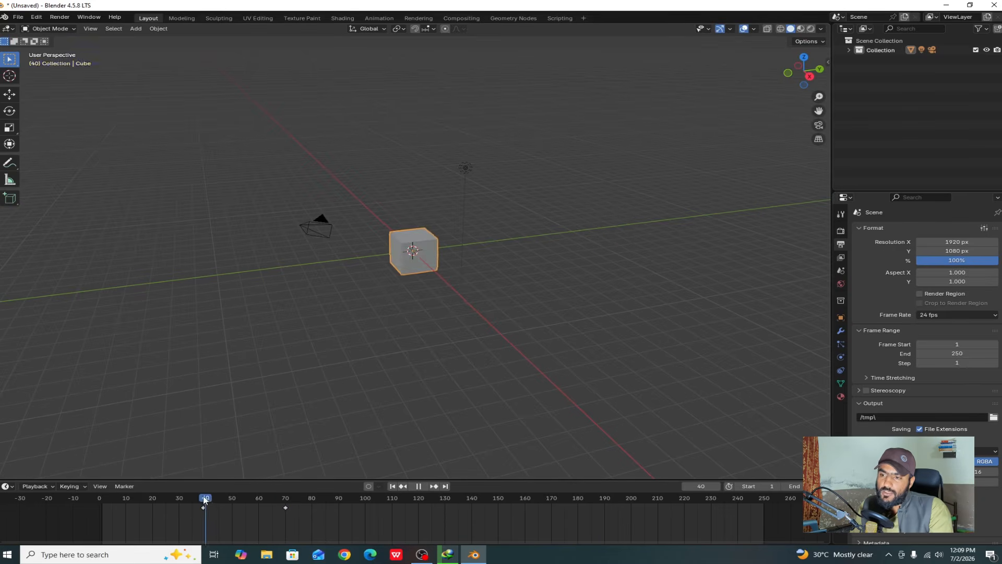
key(space)
click(194, 502)
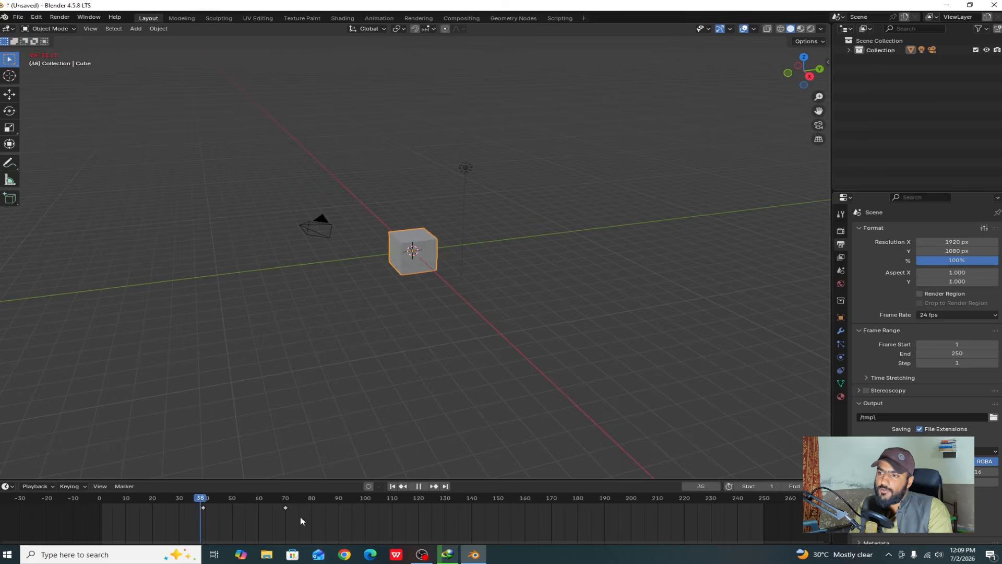
key(space)
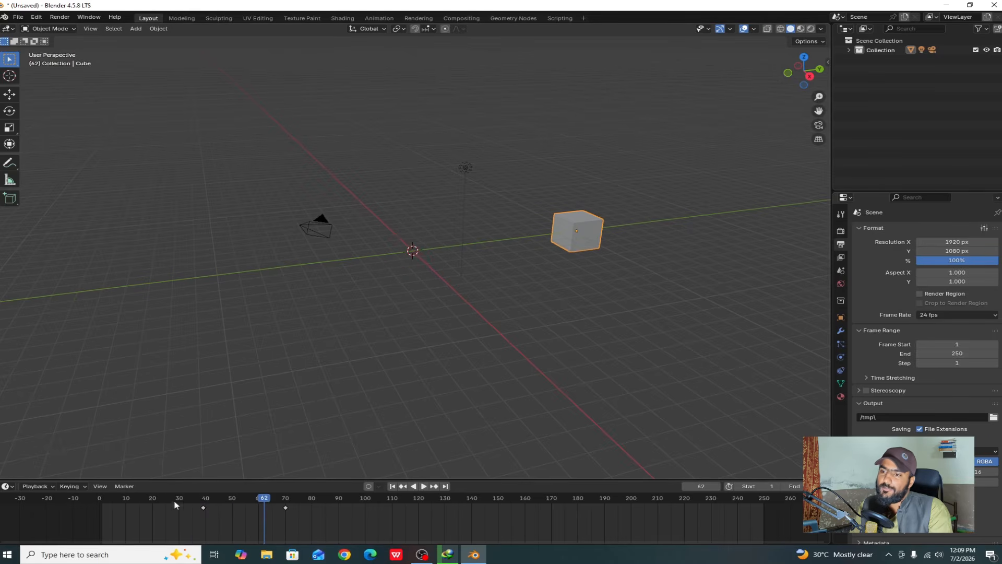
key(shift+Left)
key(space)
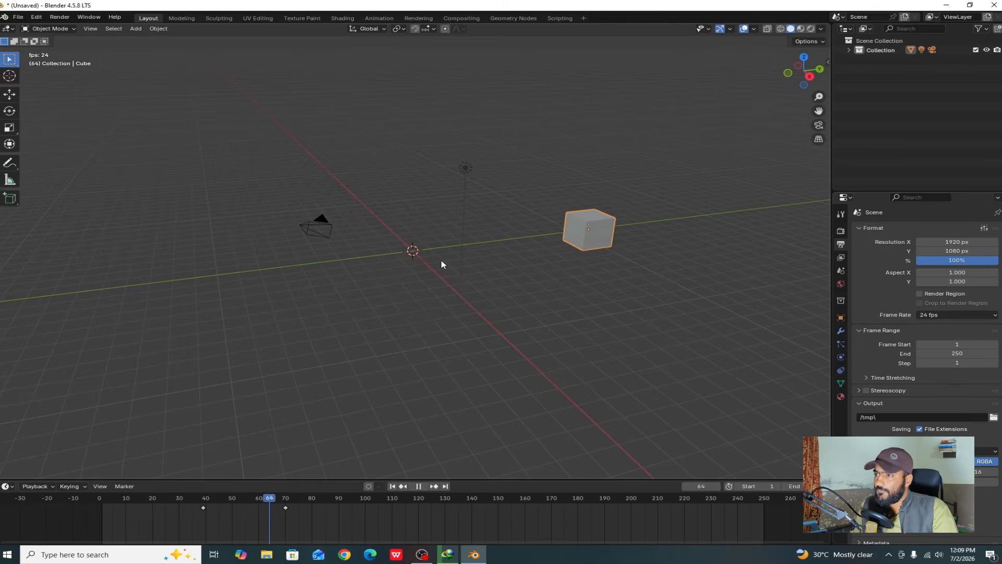
key(space)
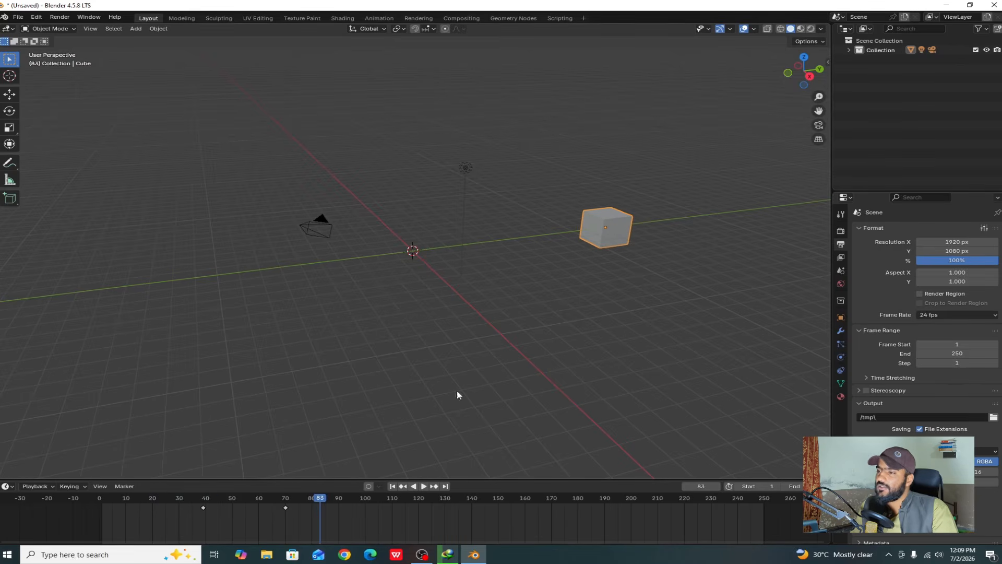
- Keyframe the cube in place at frame 100, and keyframe it at frame 139 after moving it in the positive X direction
drag(285, 499, 365, 499)
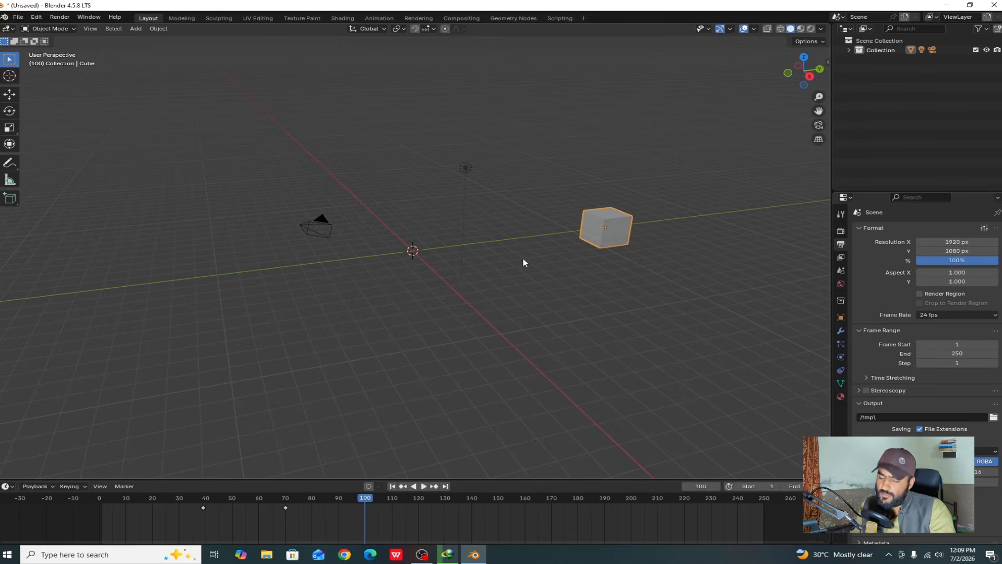
key(i)
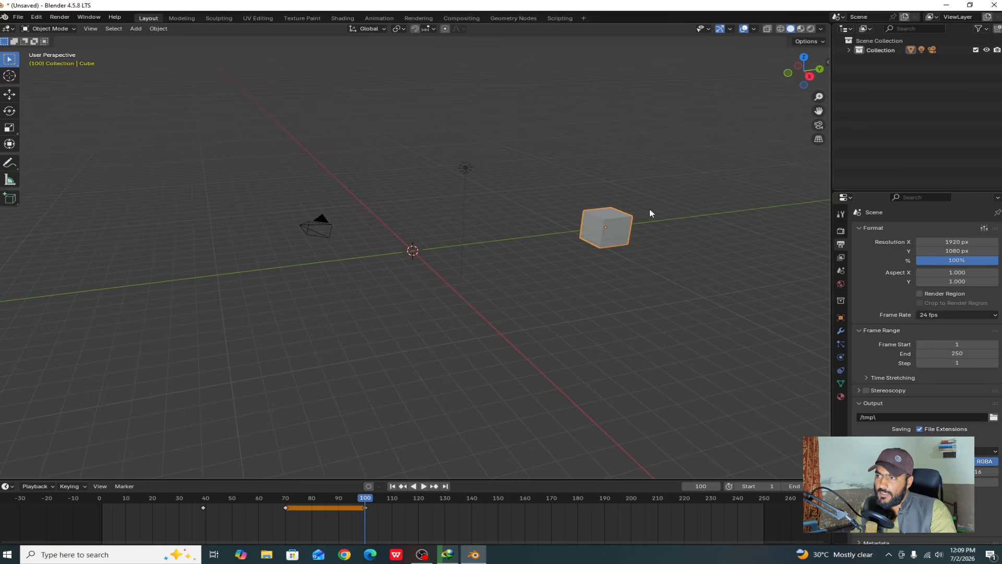
drag(379, 506, 469, 499)
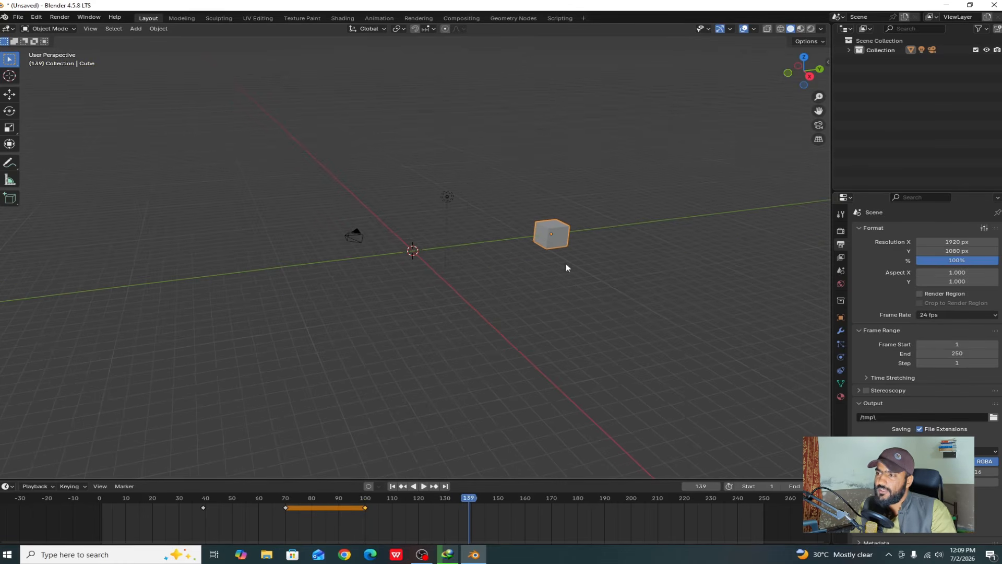
key(g)
key(y)
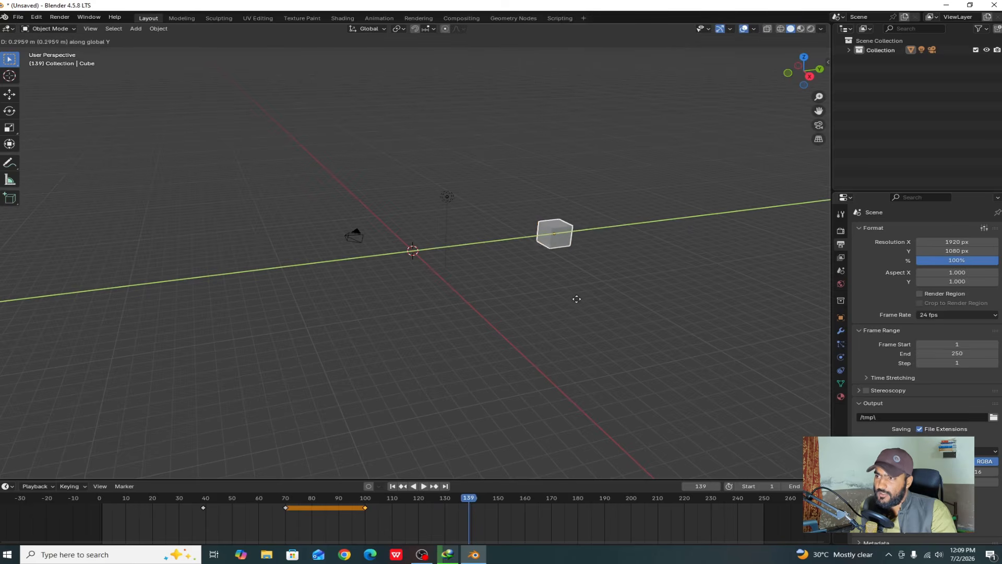
key(x)
click(698, 367)
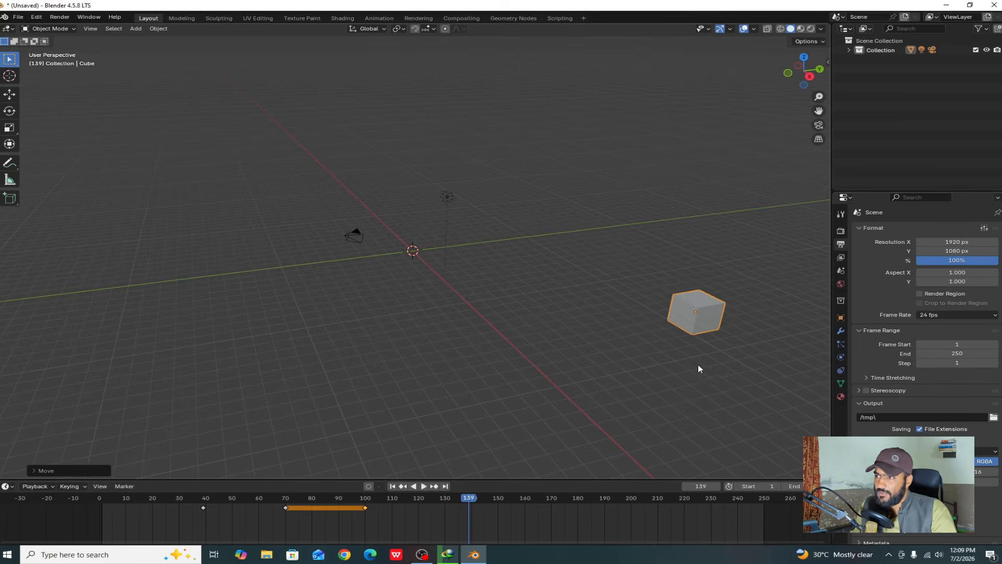
key(i)
- Play the full cube animation from frame 0 and stop it just past the last keyframe, at frame 145
drag(446, 501, 100, 514)
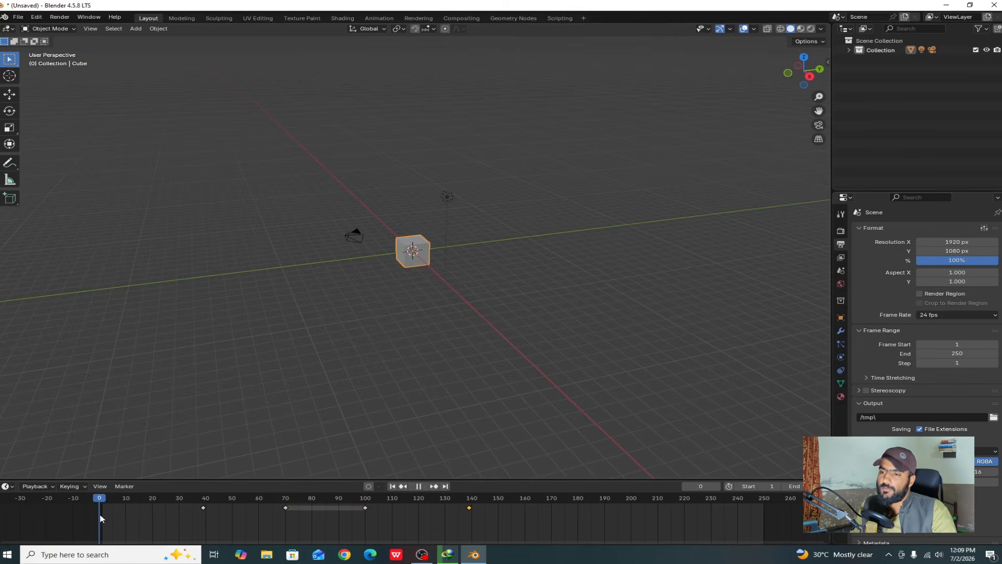
key(space)
scroll(202, 520, down, 1)
scroll(184, 519, up, 2)
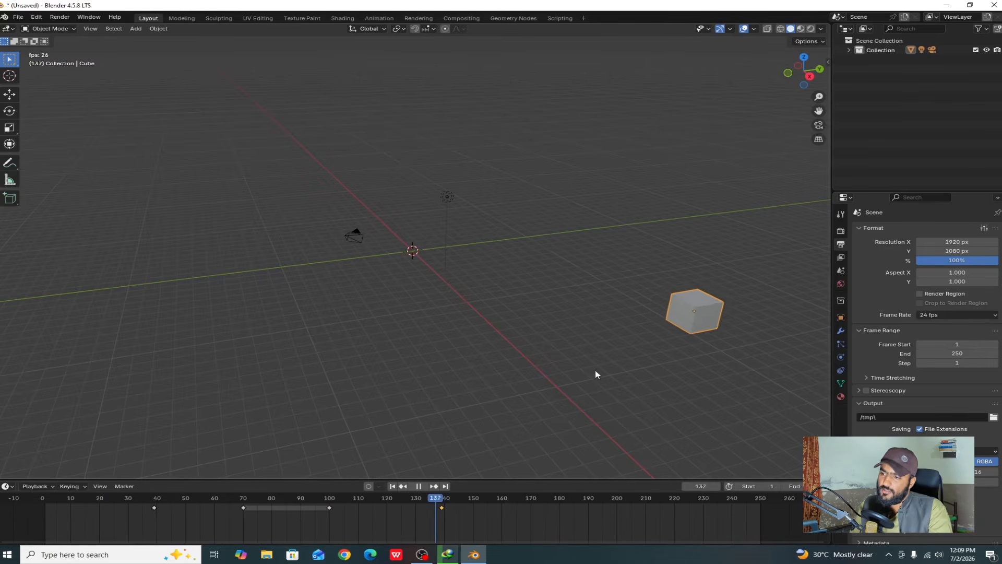
key(space)
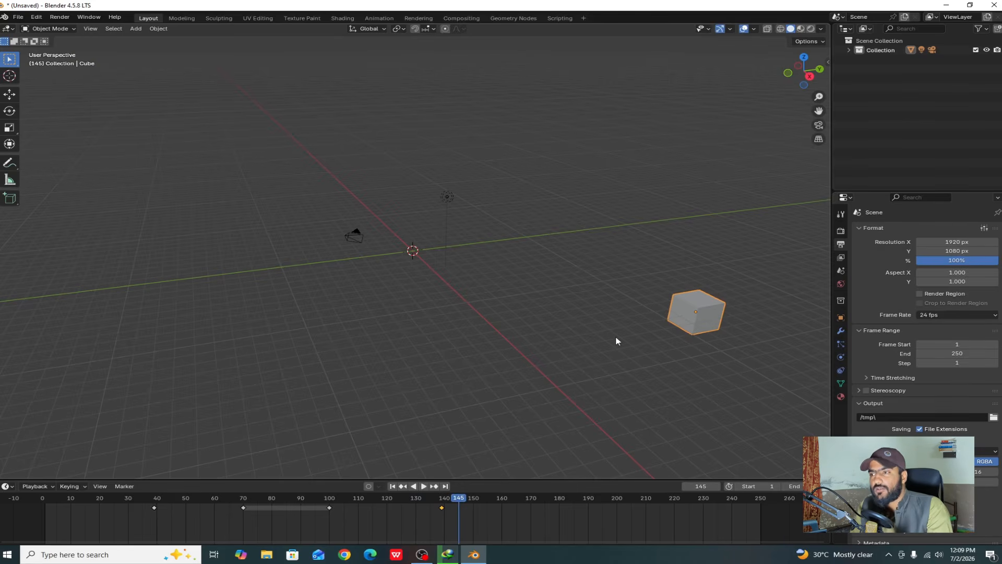
- Show the whole frame range on the timeline and return the playhead to frame 0
scroll(490, 261, down, 3)
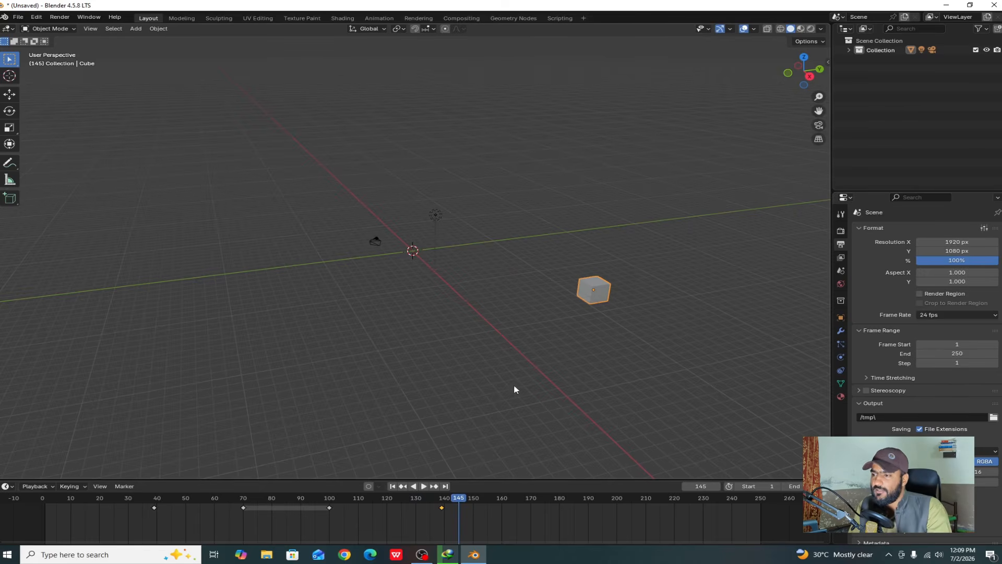
click(484, 525)
scroll(472, 509, down, 6)
scroll(430, 520, down, 4)
middle_drag(409, 523, 427, 523)
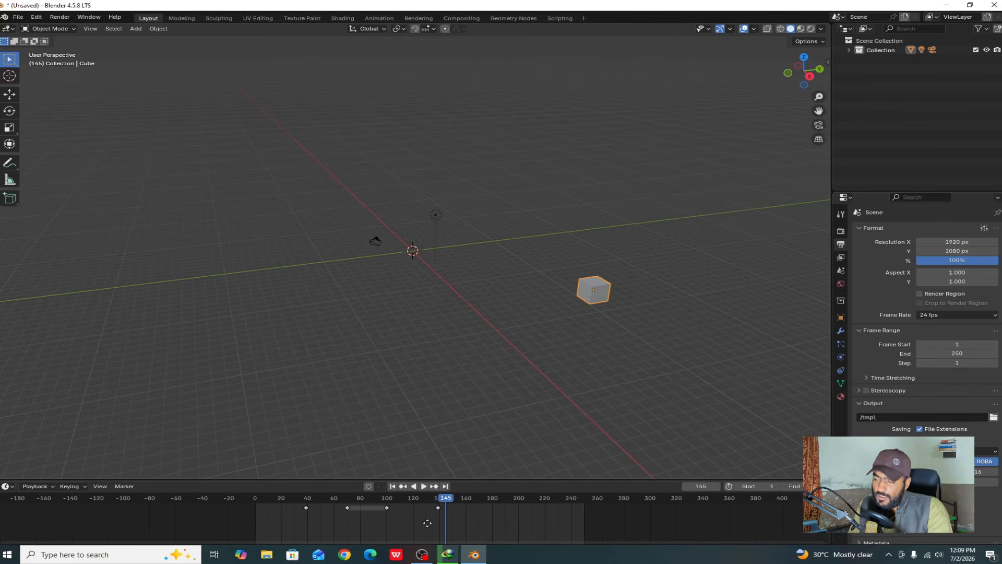
drag(365, 503, 254, 501)
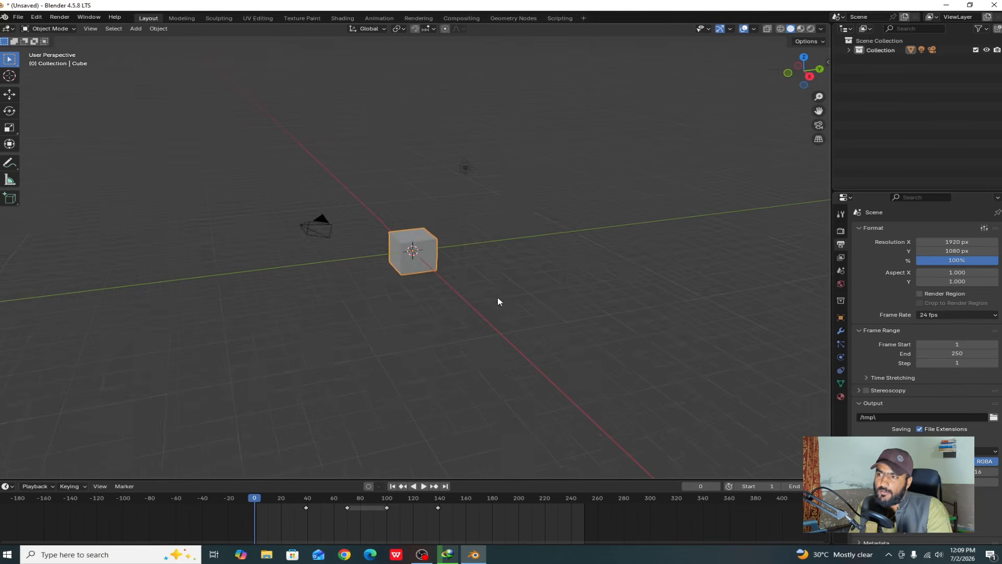
scroll(398, 268, up, 5)
scroll(412, 271, down, 3)
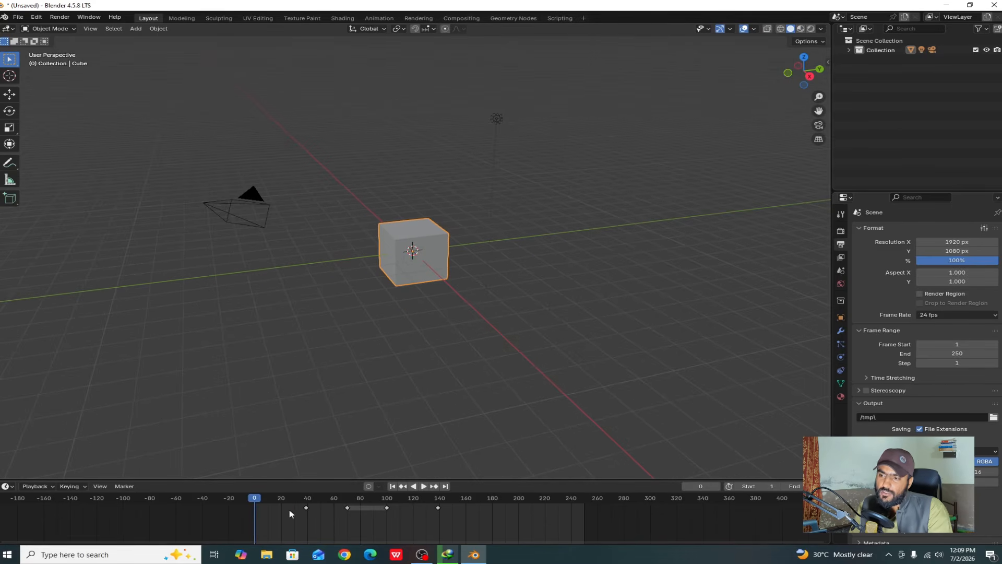
scroll(289, 509, up, 3)
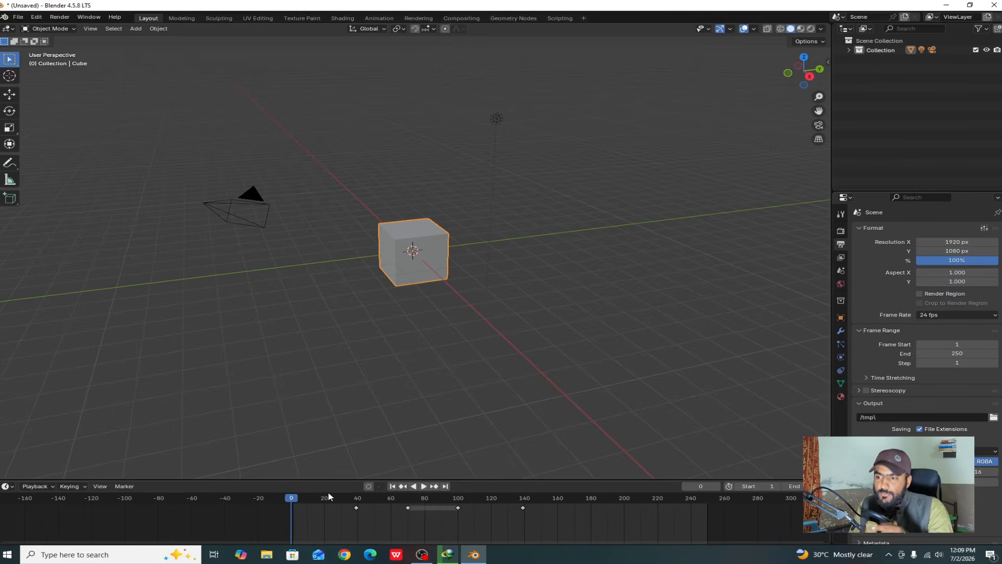
- Scrub the playhead to frame 46, just after the first keyframe, to inspect the cube's motion
click(343, 503)
drag(343, 503, 367, 510)
scroll(342, 516, up, 7)
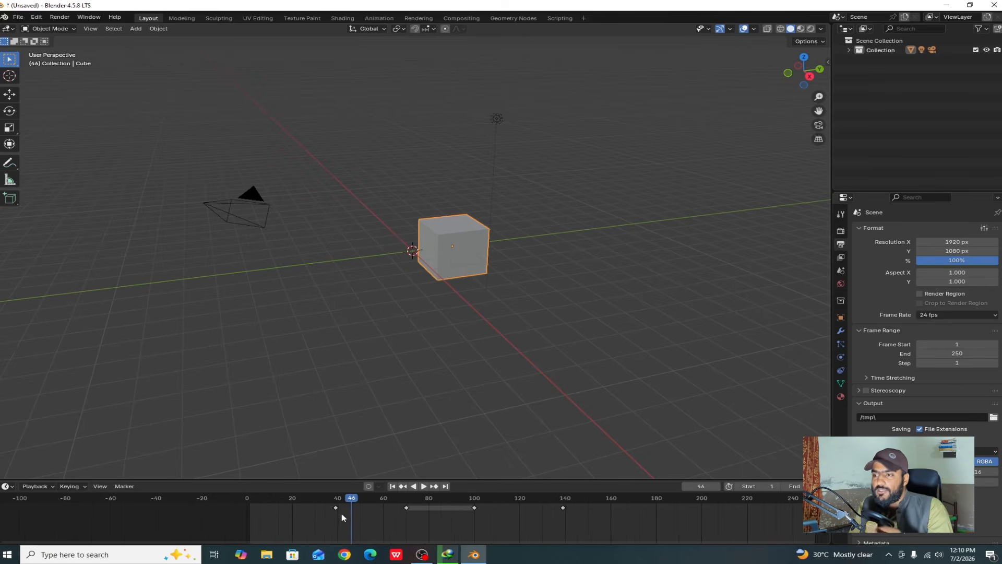
scroll(351, 506, down, 2)
middle_drag(346, 506, 315, 507)
scroll(316, 506, up, 1)
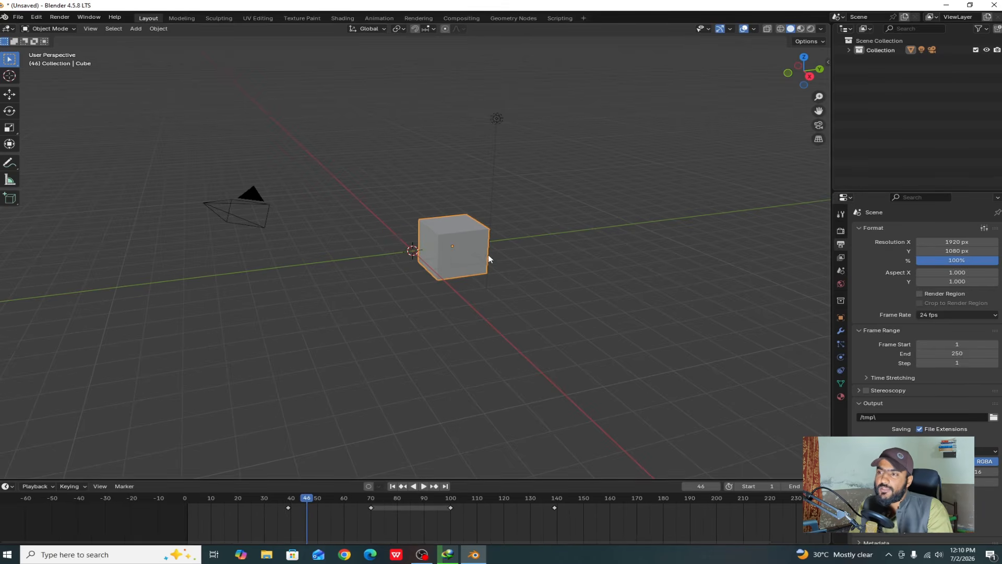
- Play the cube animation again through all its keyframes and stop at frame 158
click(249, 523)
key(space)
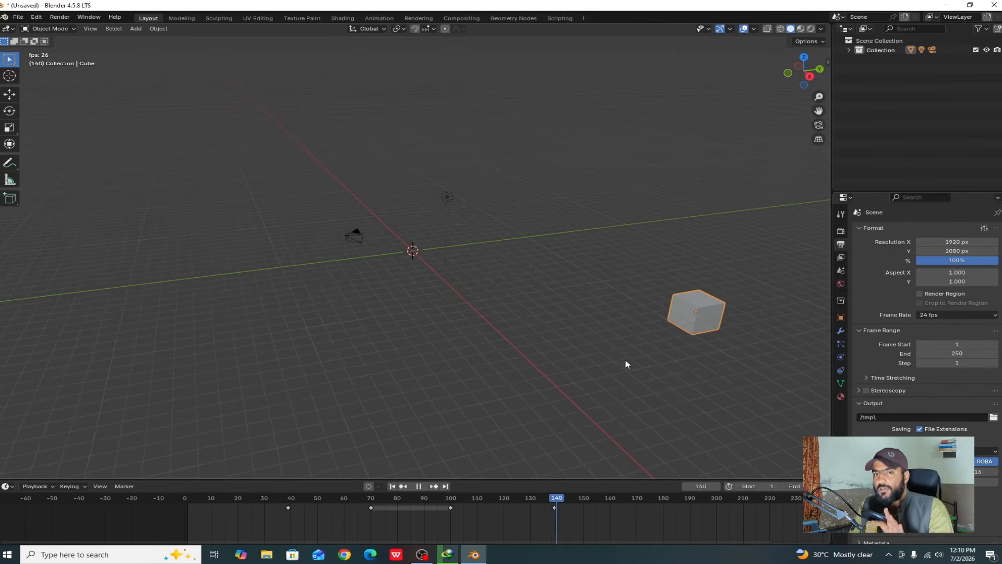
key(space)
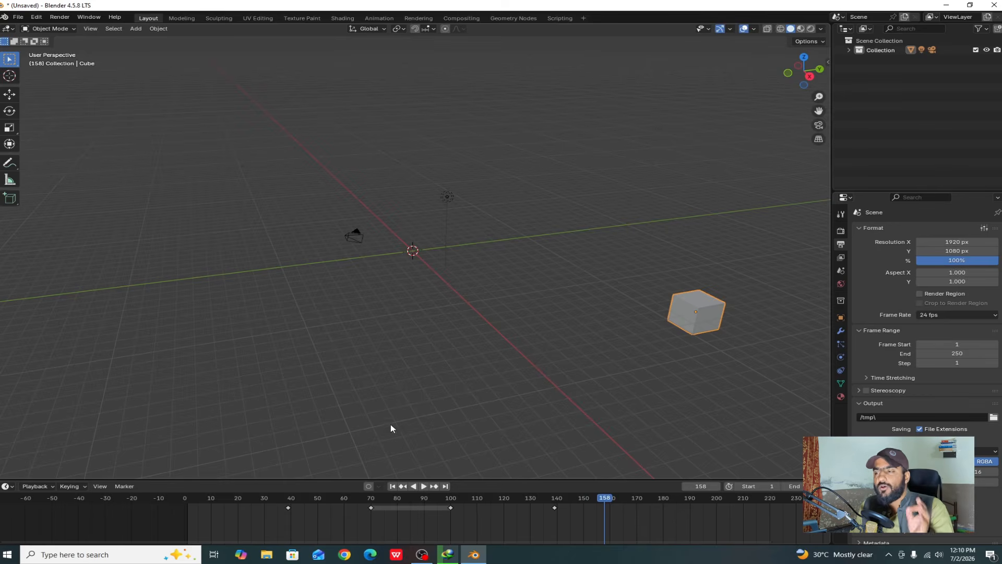
- Move the playhead back to frame 68, just before the second keyframe, with playback stopped
scroll(393, 389, down, 3)
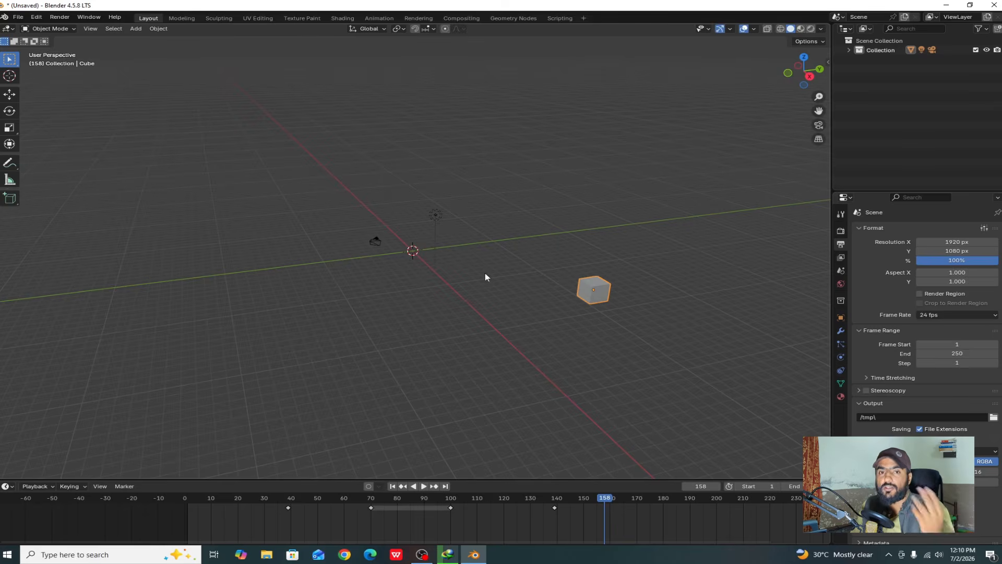
scroll(514, 314, down, 4)
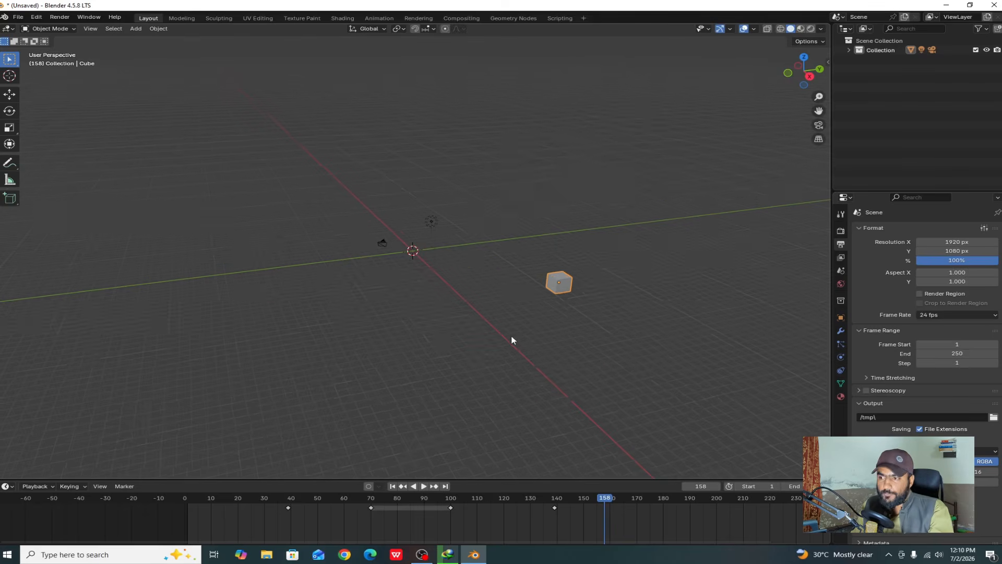
scroll(558, 527, down, 3)
middle_drag(582, 529, 519, 507)
key(space)
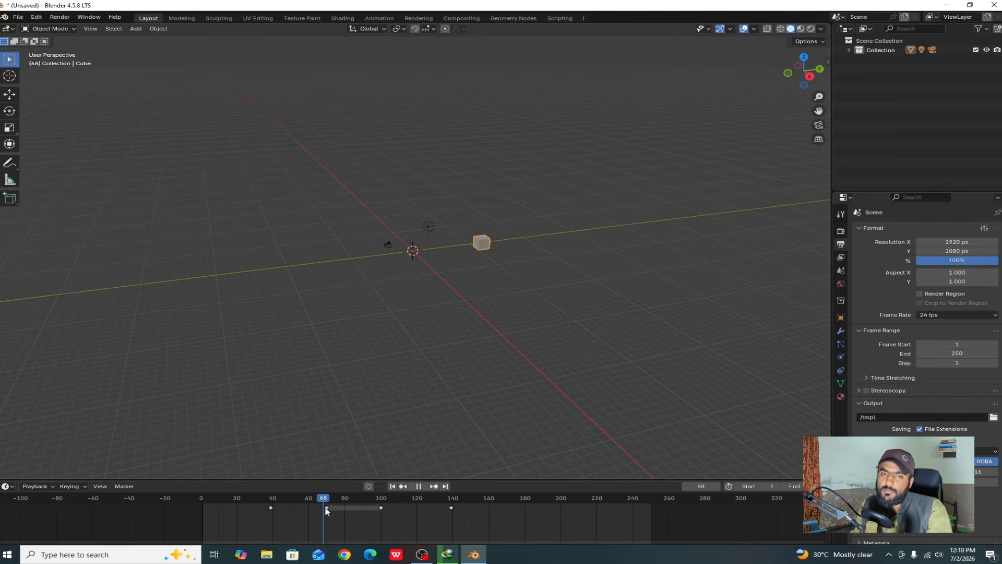
key(space)
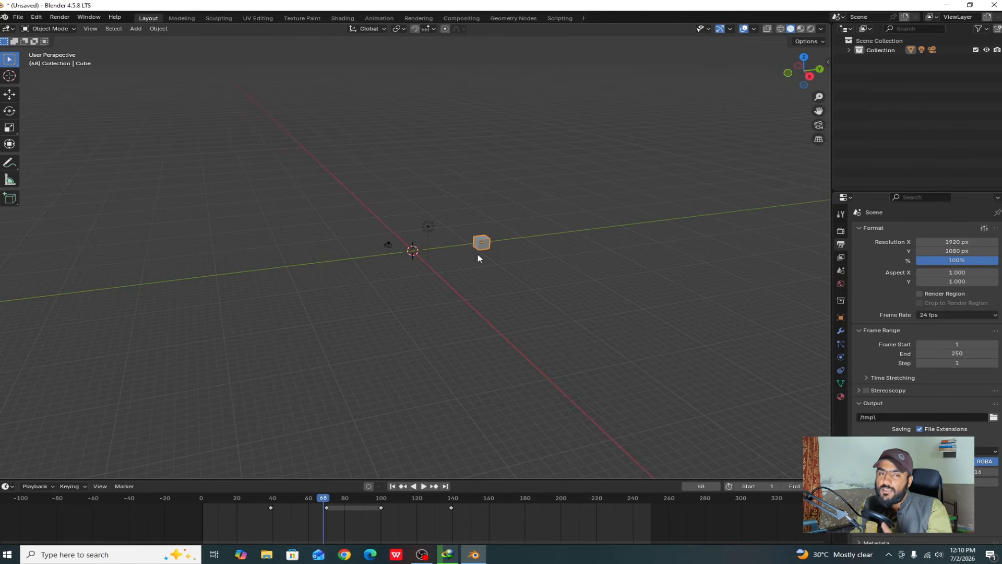
scroll(443, 307, up, 4)
middle_drag(446, 303, 474, 308)
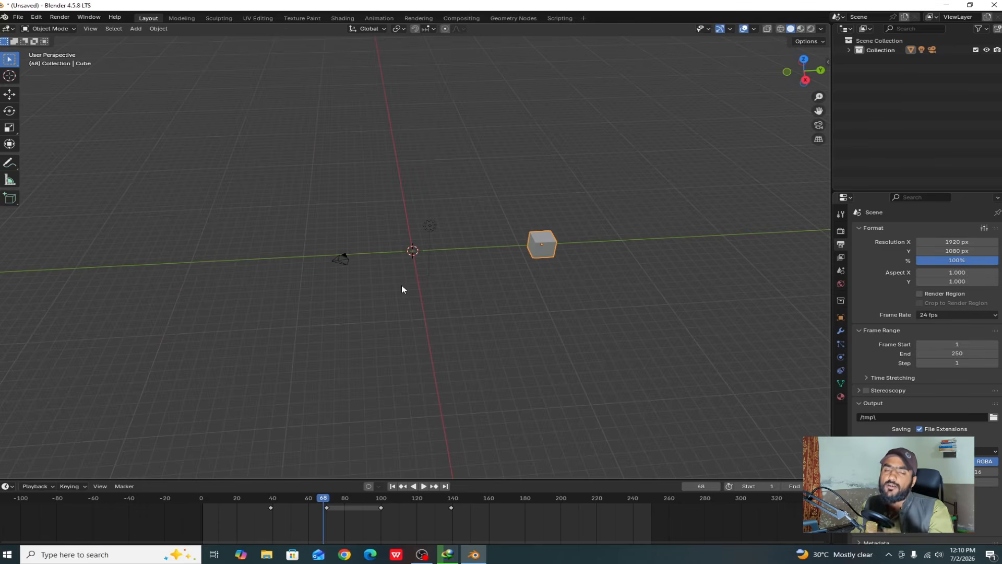
mouse_move(402, 286)
middle_down()
mouse_move(405, 269)
mouse_move(389, 262)
mouse_move(432, 297)
mouse_move(418, 295)
middle_up()
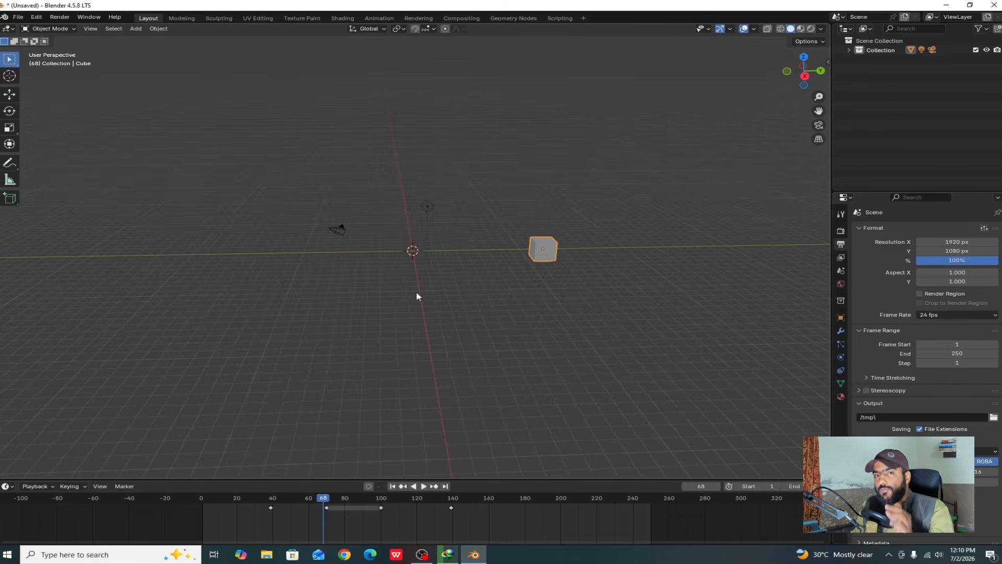